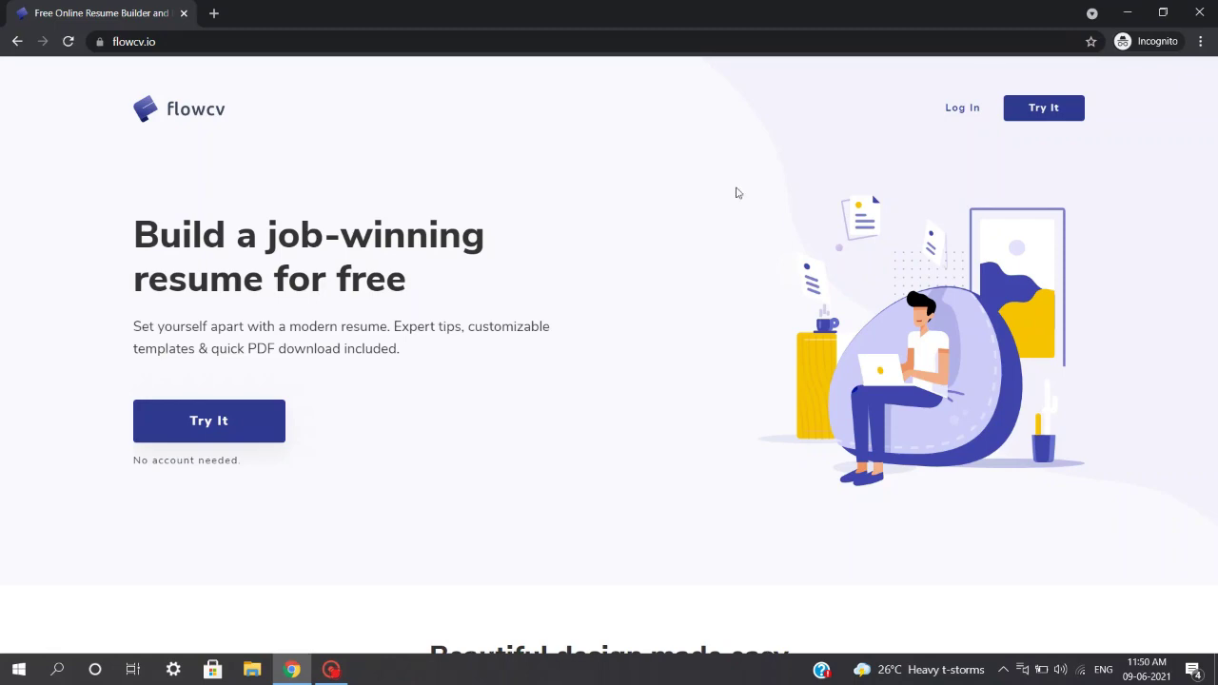
pyautogui.scroll(-2, 734, 190)
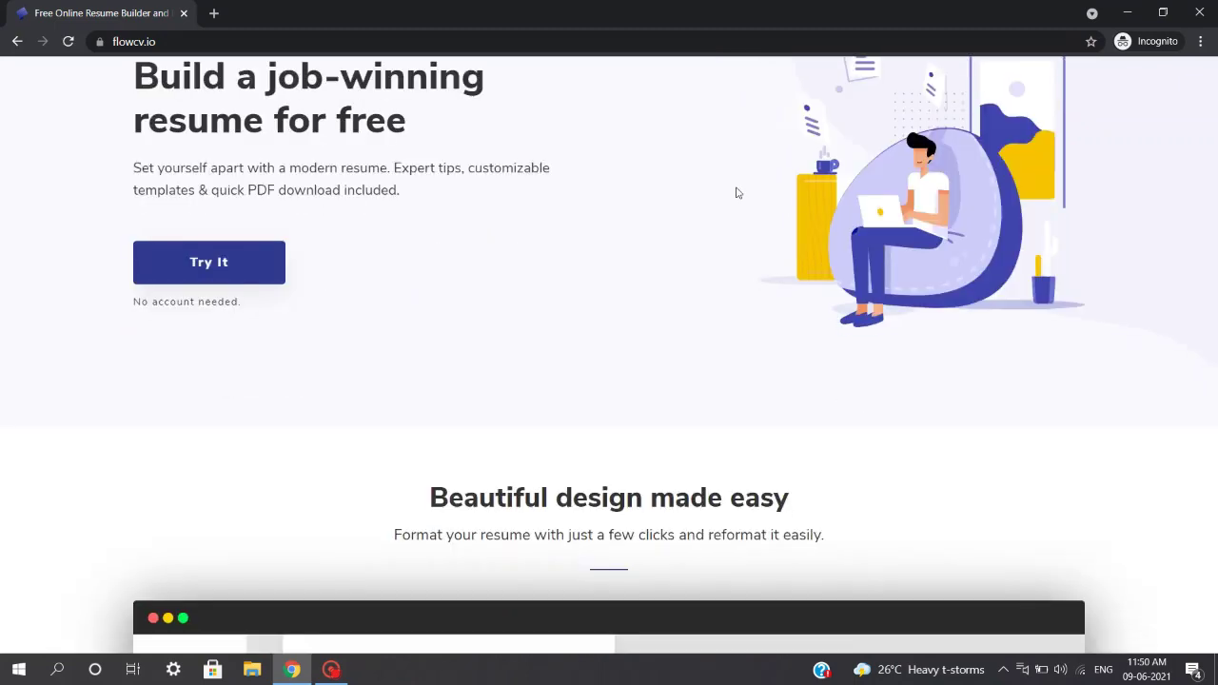
pyautogui.scroll(-6, 736, 192)
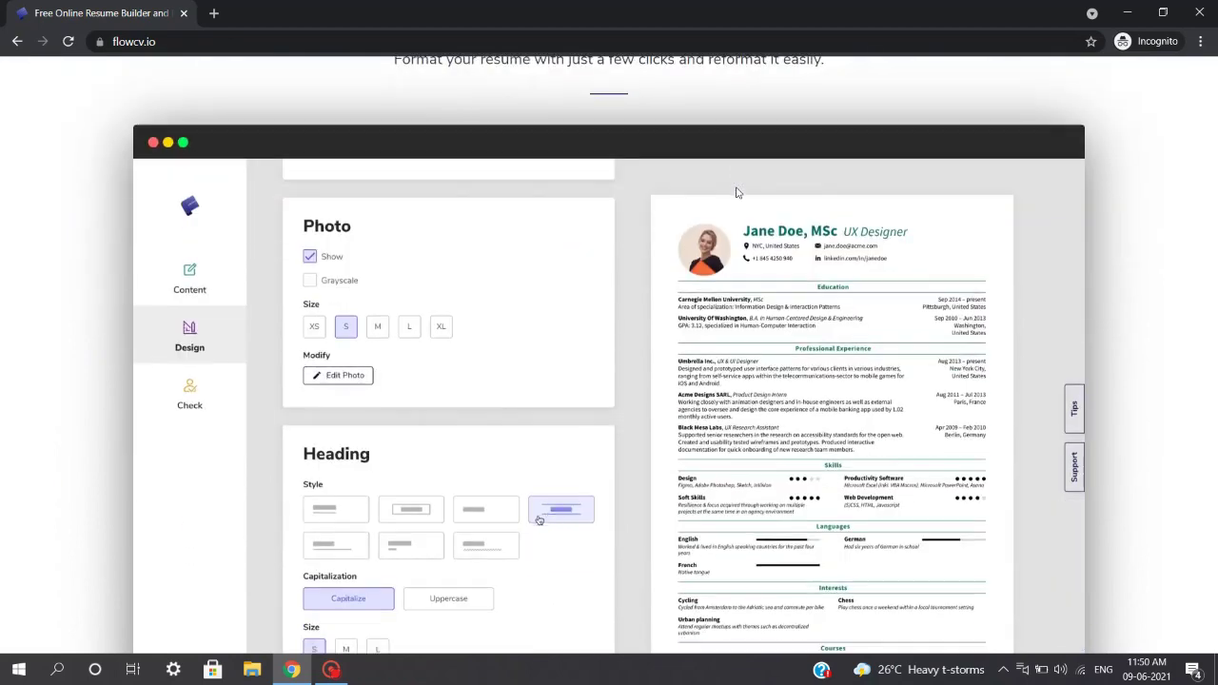
pyautogui.scroll(-5, 735, 192)
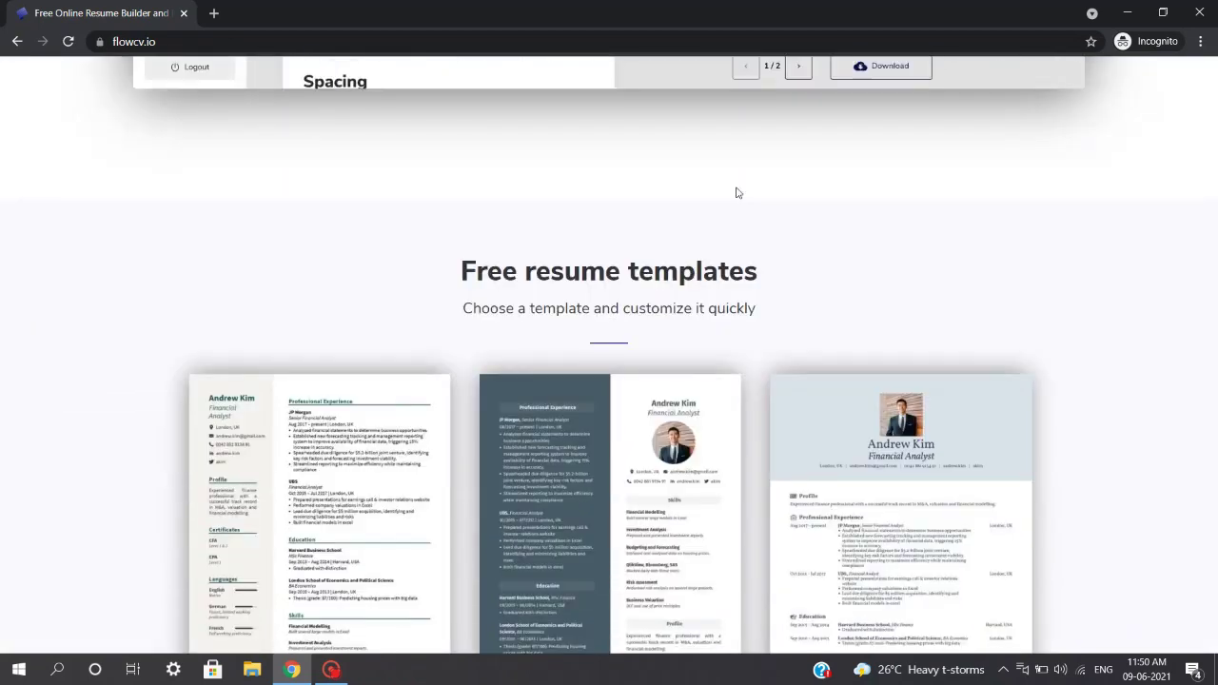
pyautogui.scroll(-4, 736, 192)
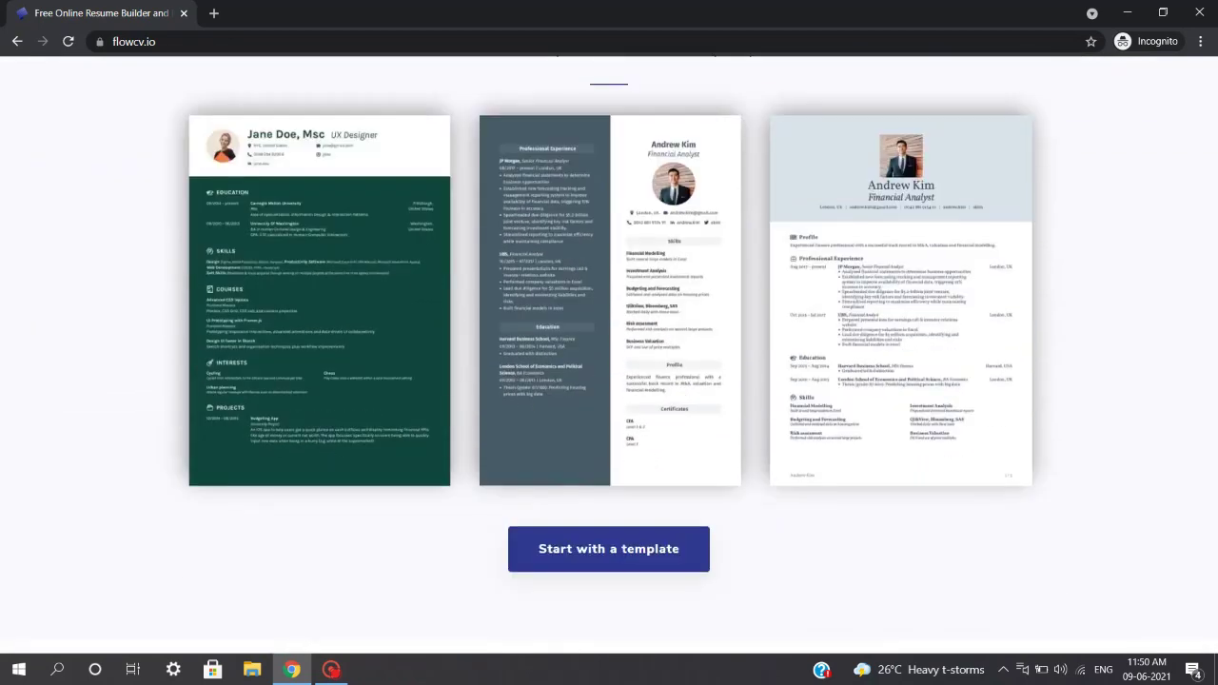
pyautogui.scroll(-3, 739, 191)
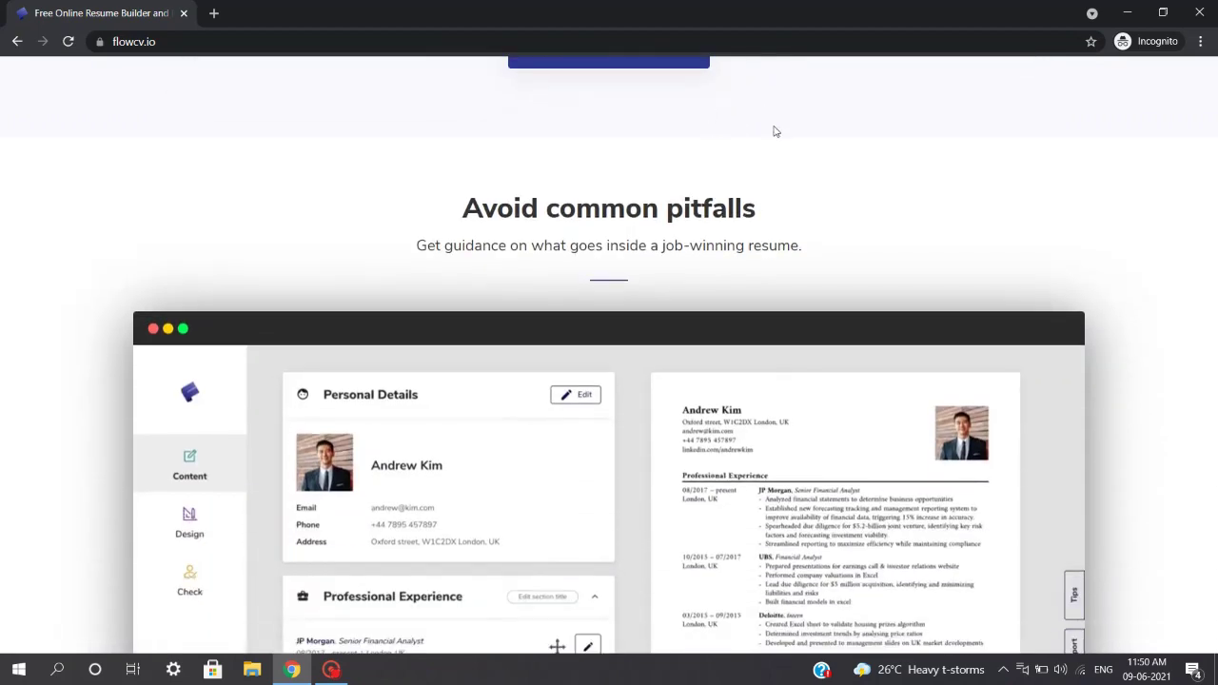
pyautogui.scroll(-3, 772, 134)
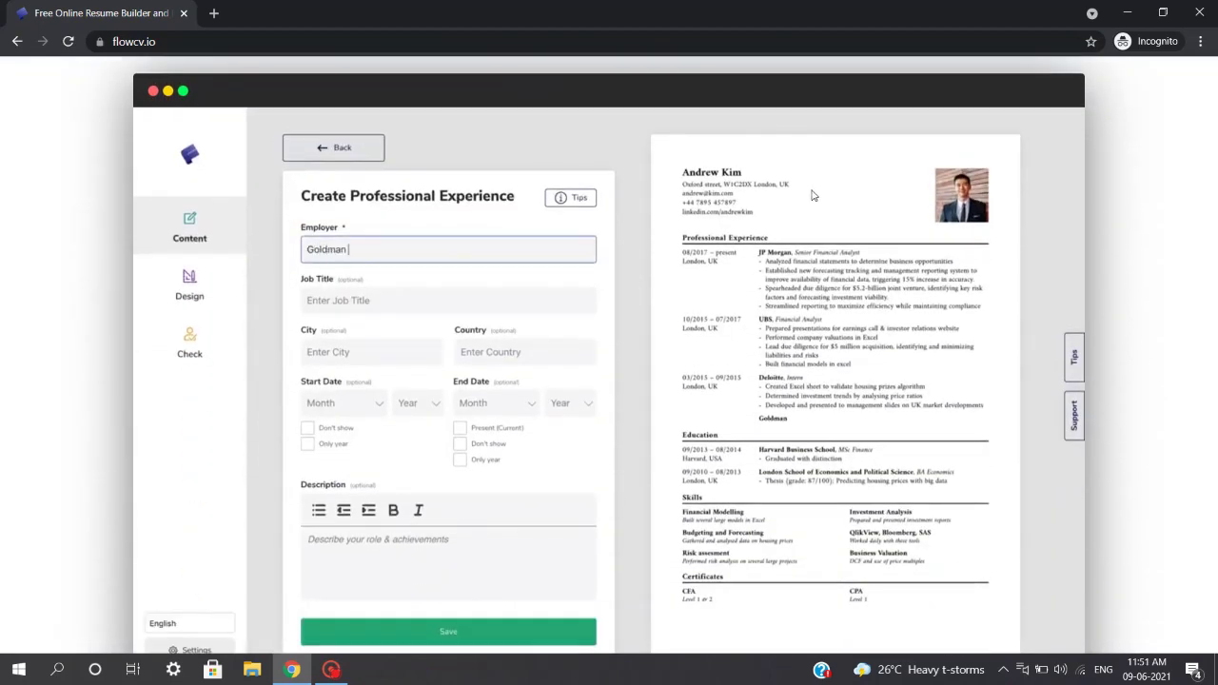
pyautogui.scroll(15, 870, 219)
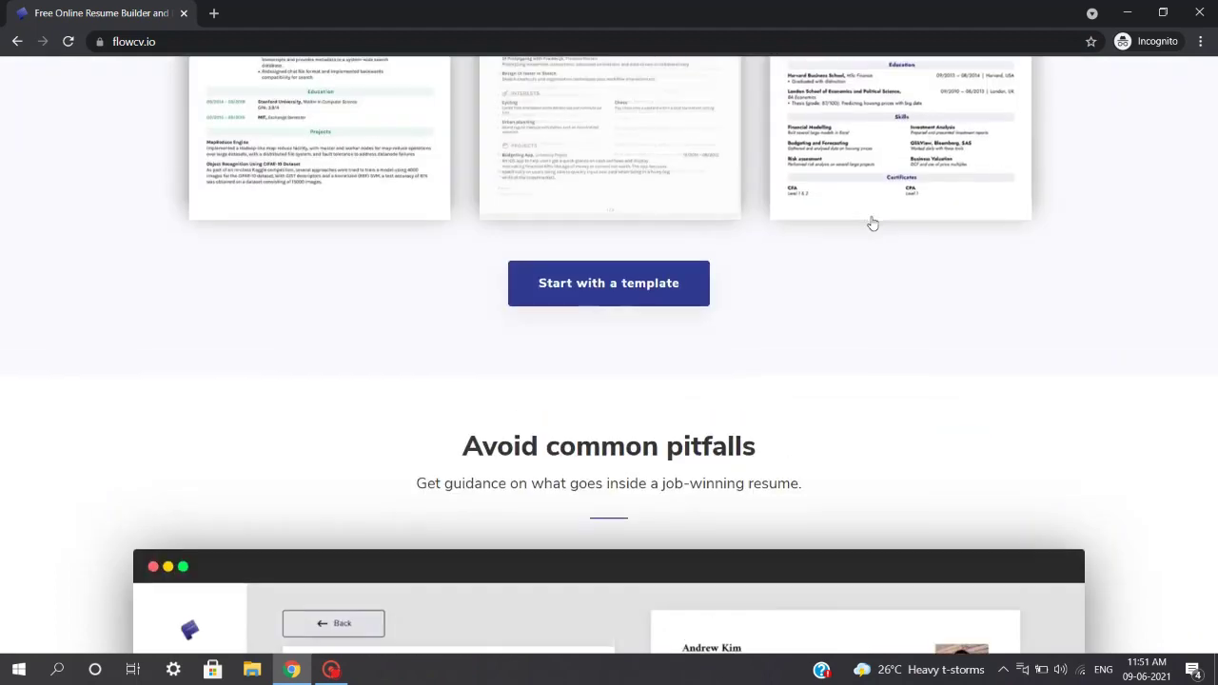
pyautogui.scroll(10, 854, 228)
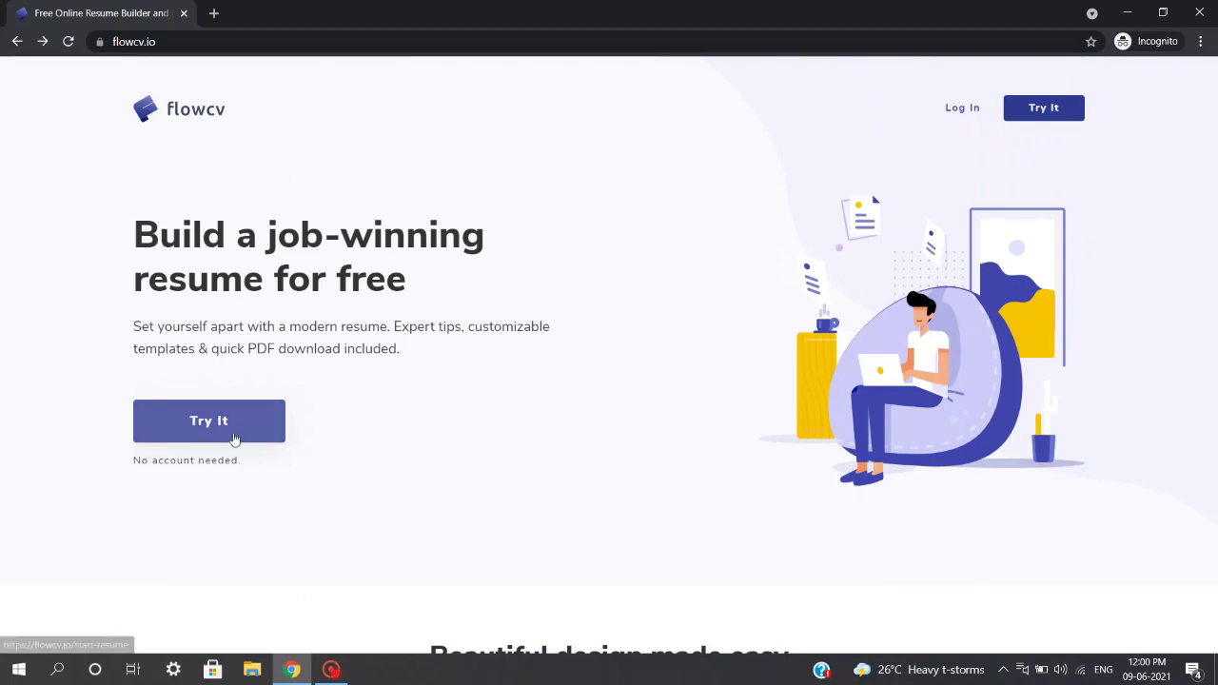
# - Start a new resume without an account using Try It on the FlowCV homepage
pyautogui.click(234, 433)
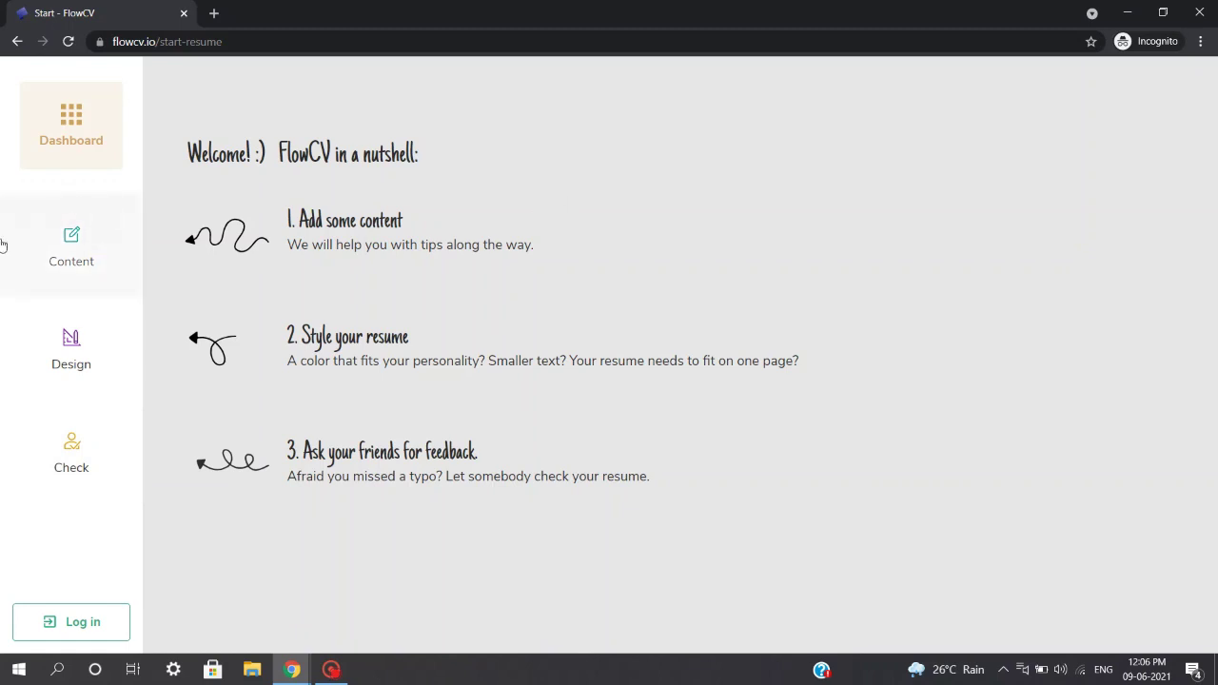
# - Enter and save the user's full name in personal details, then bring up the Add Content section picker
pyautogui.click(69, 231)
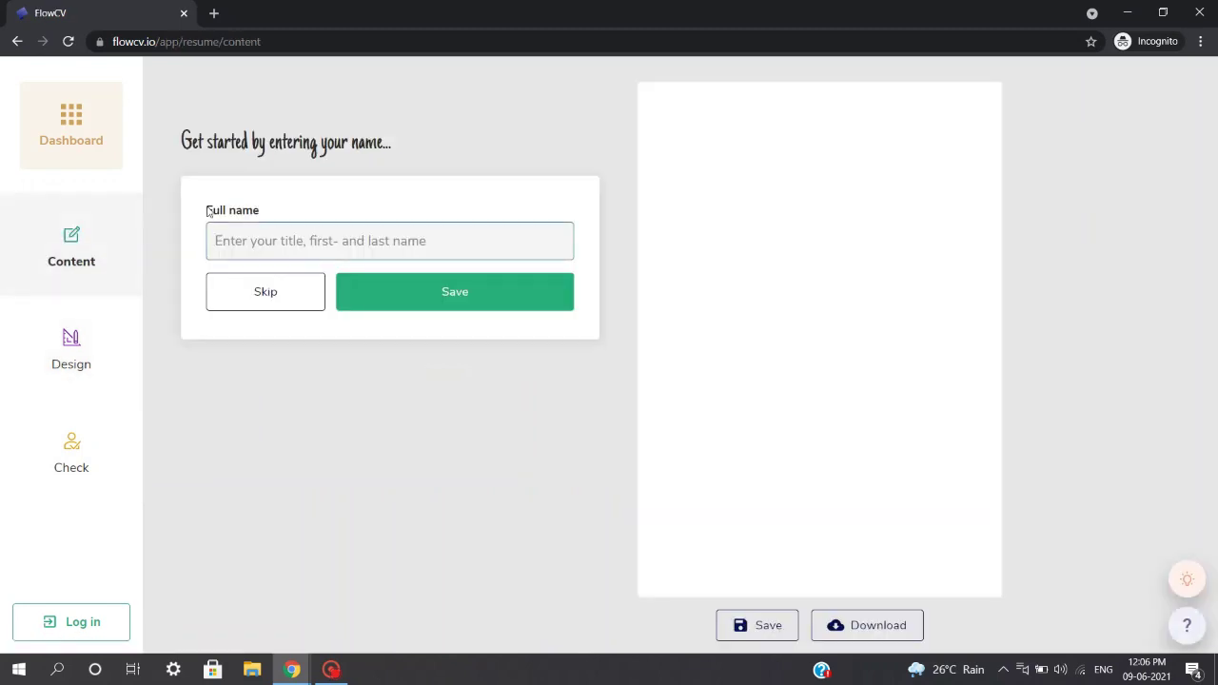
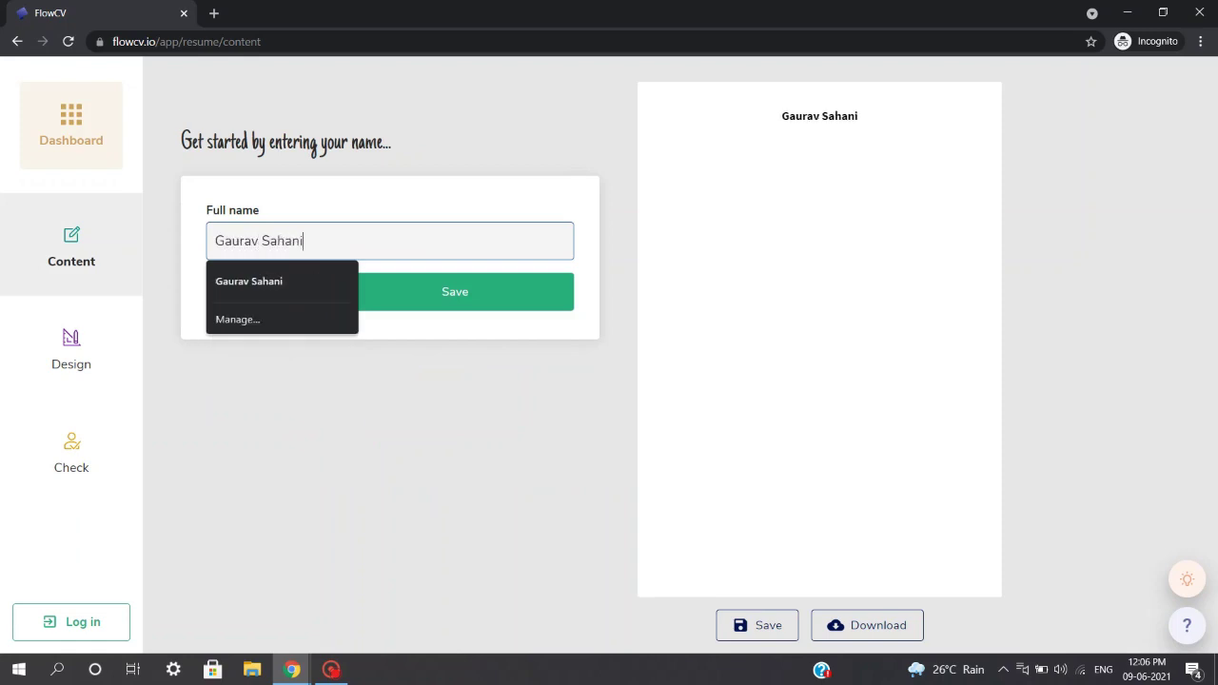
pyautogui.click(405, 306)
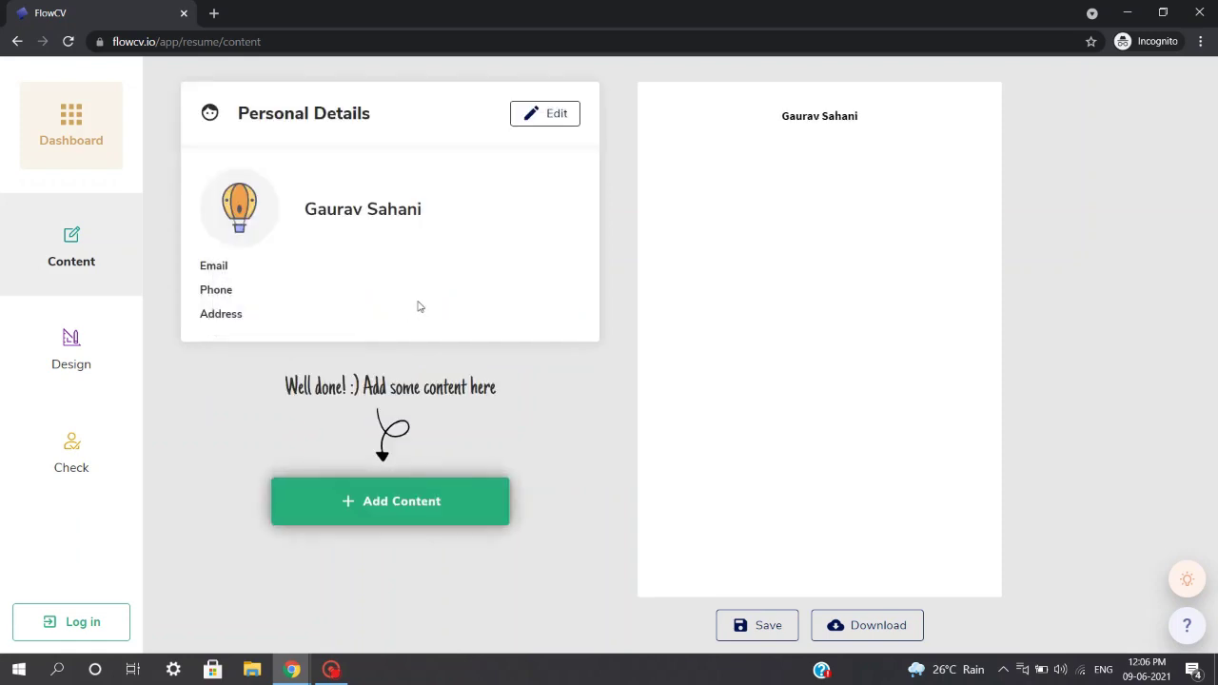
pyautogui.moveTo(736, 304)
pyautogui.click(401, 498)
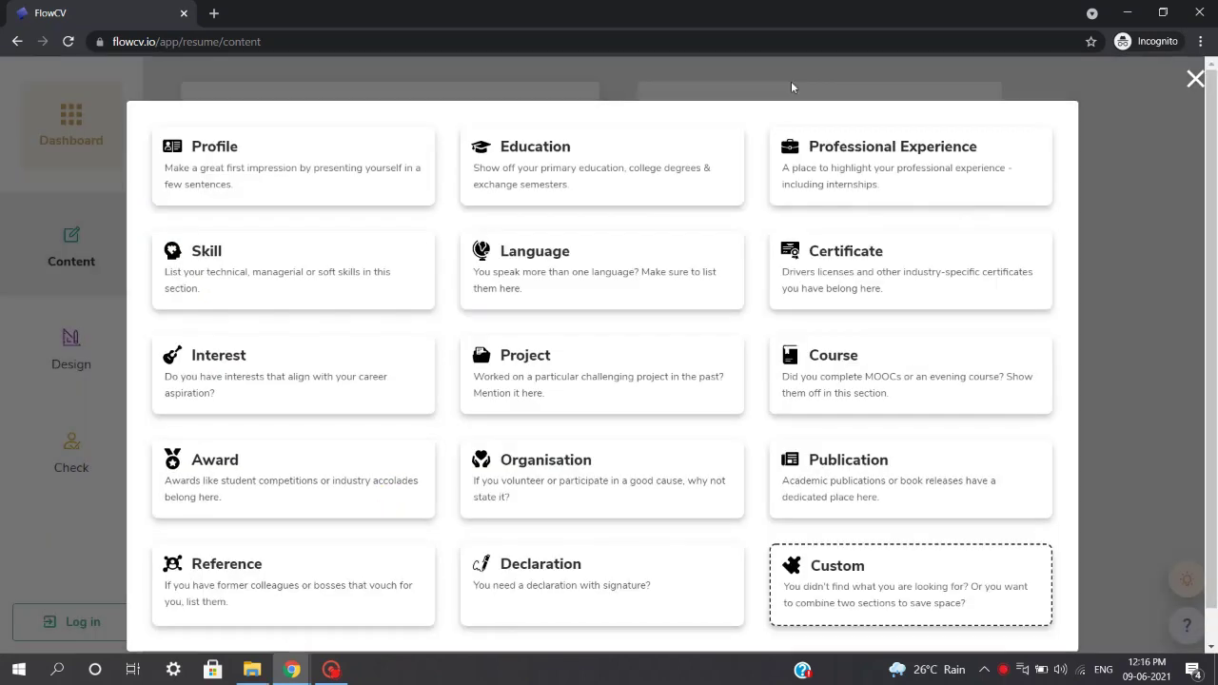
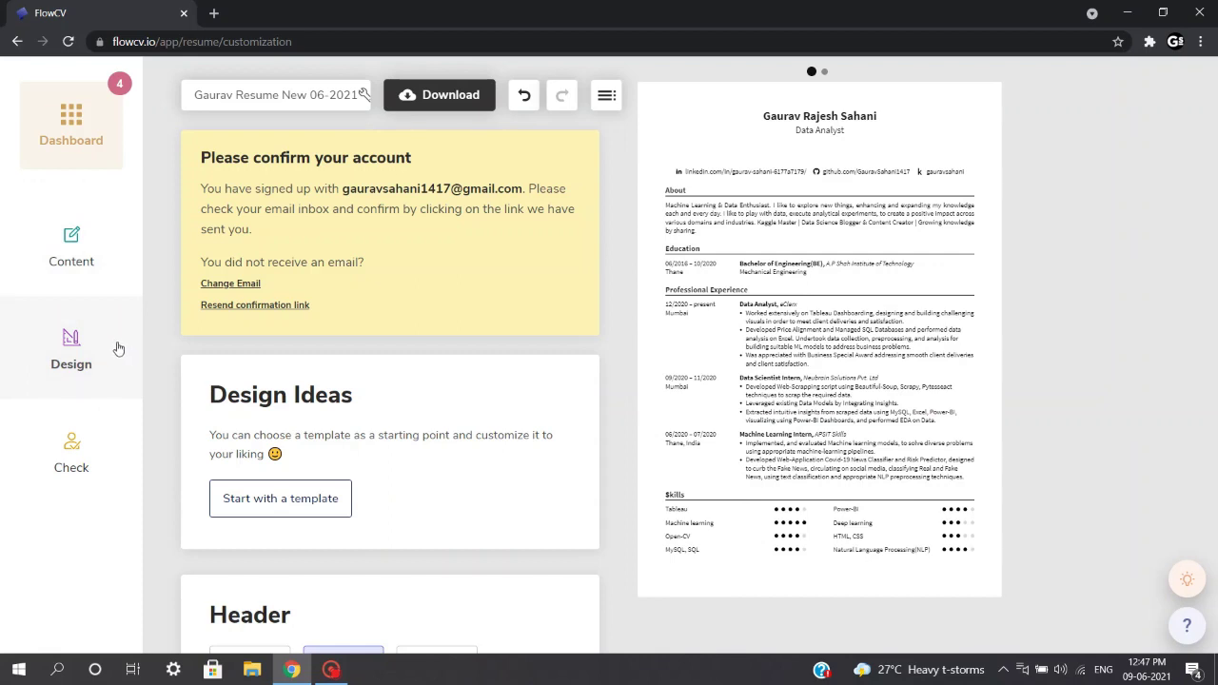
pyautogui.click(116, 346)
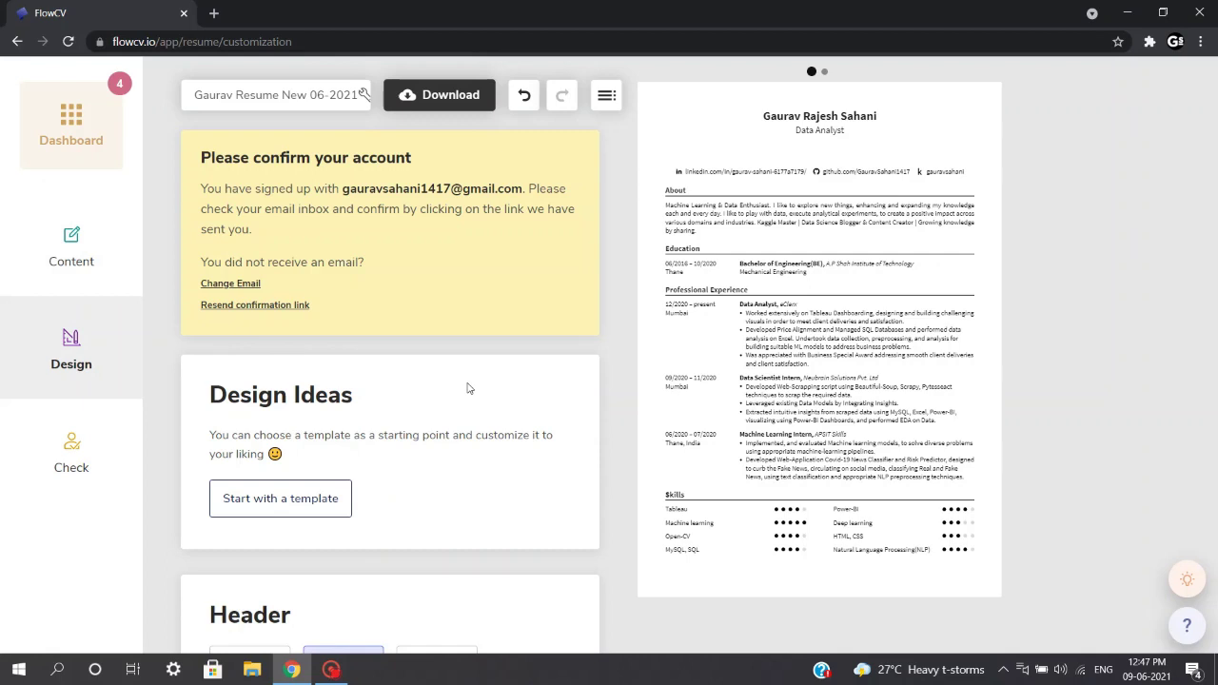
pyautogui.scroll(-3, 467, 388)
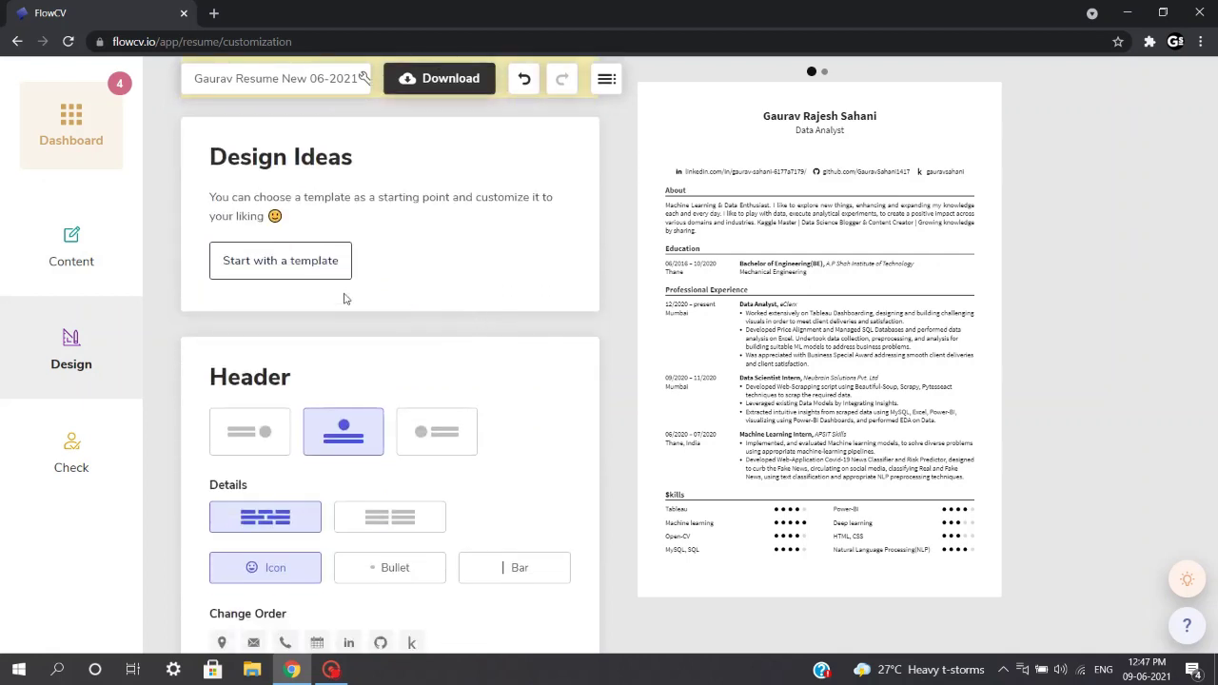
pyautogui.scroll(-1, 493, 416)
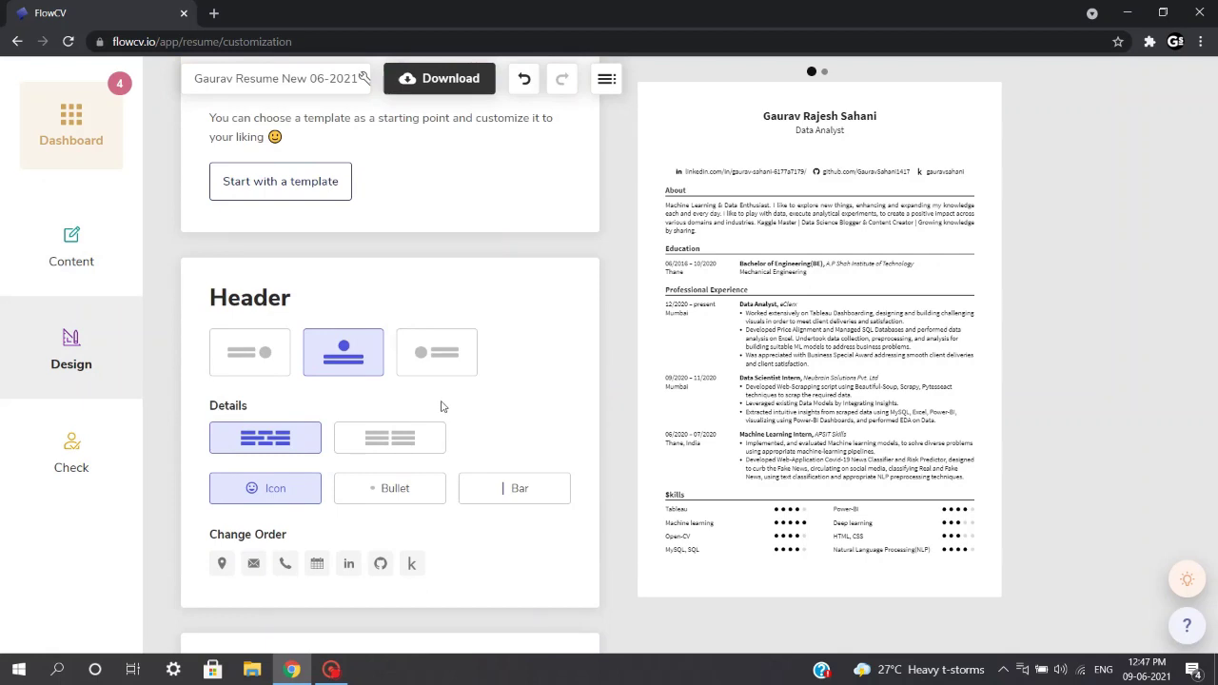
pyautogui.click(246, 368)
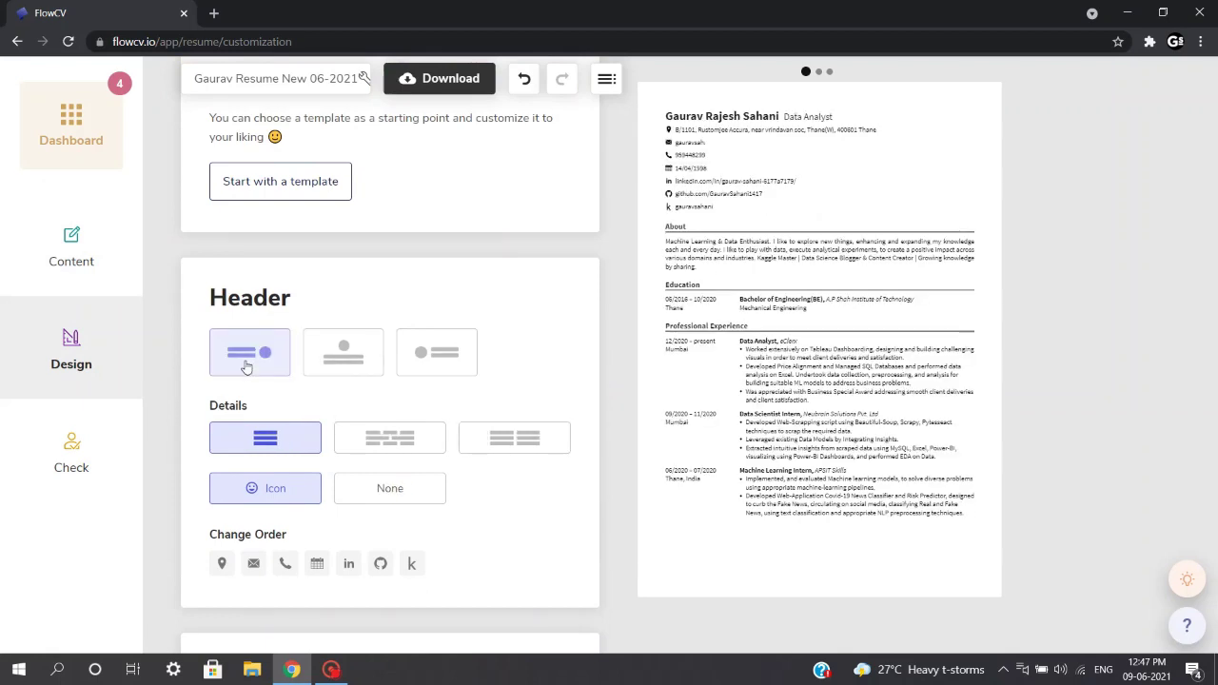
pyautogui.click(435, 355)
pyautogui.click(327, 354)
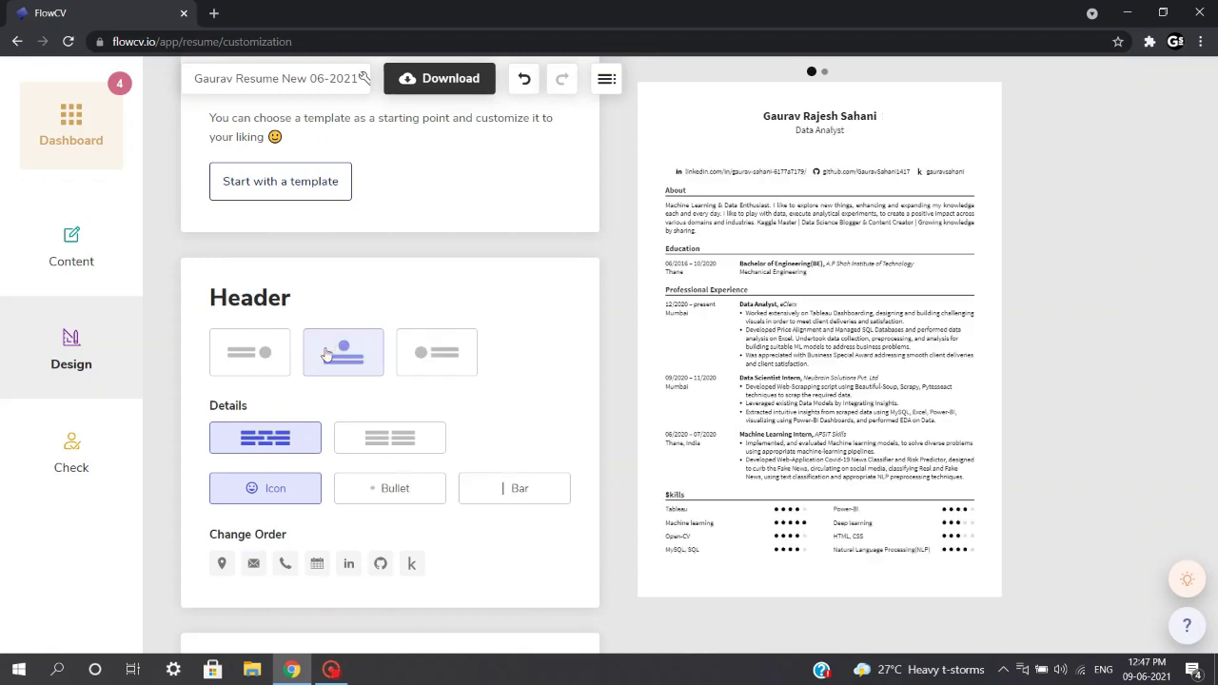
pyautogui.scroll(-1, 533, 378)
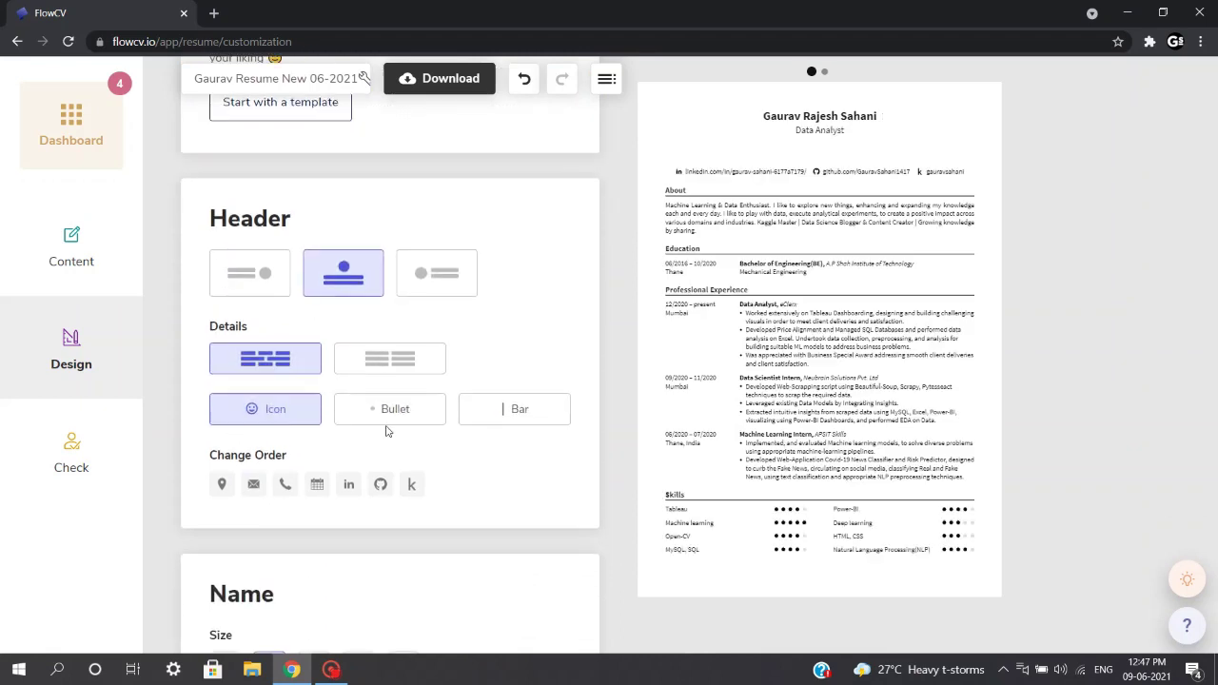
pyautogui.scroll(-1, 433, 428)
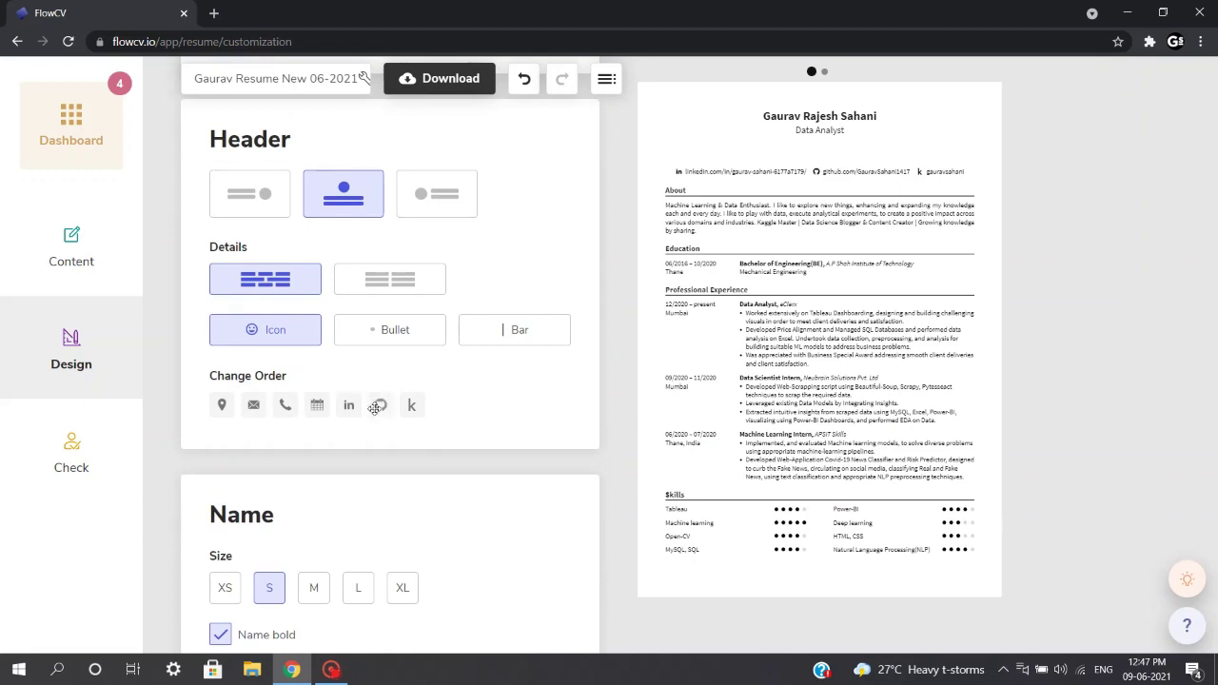
pyautogui.moveTo(381, 407); pyautogui.dragTo(381, 402)
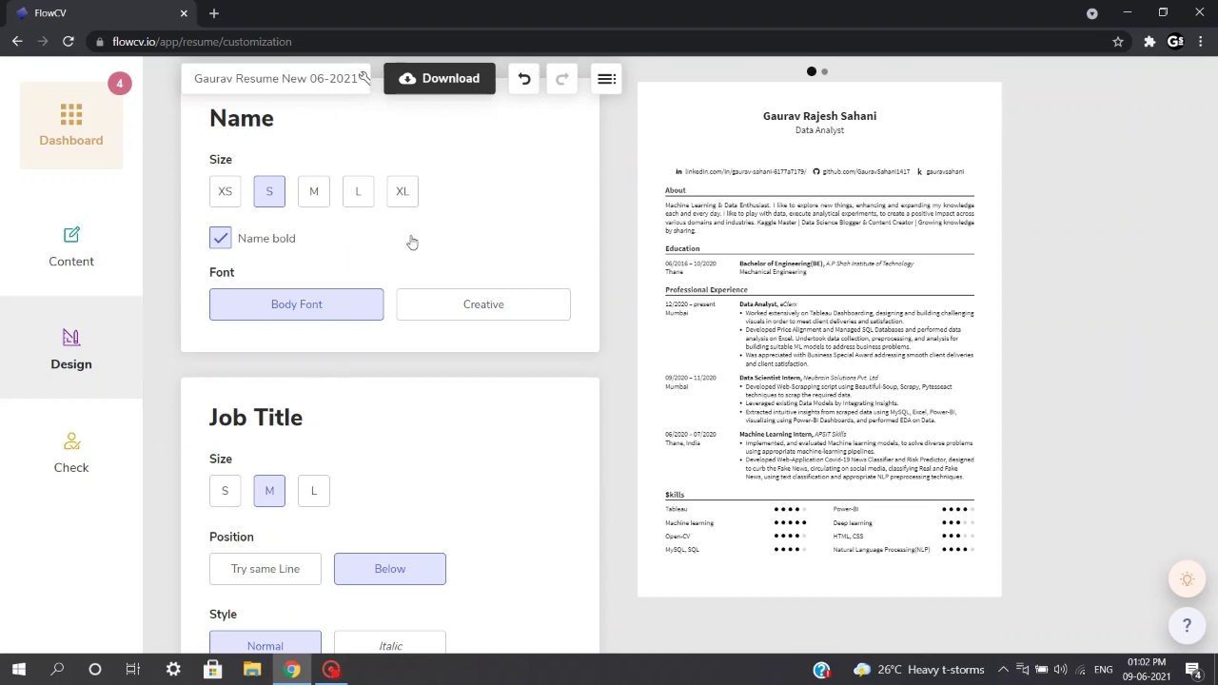
pyautogui.scroll(-1, 301, 262)
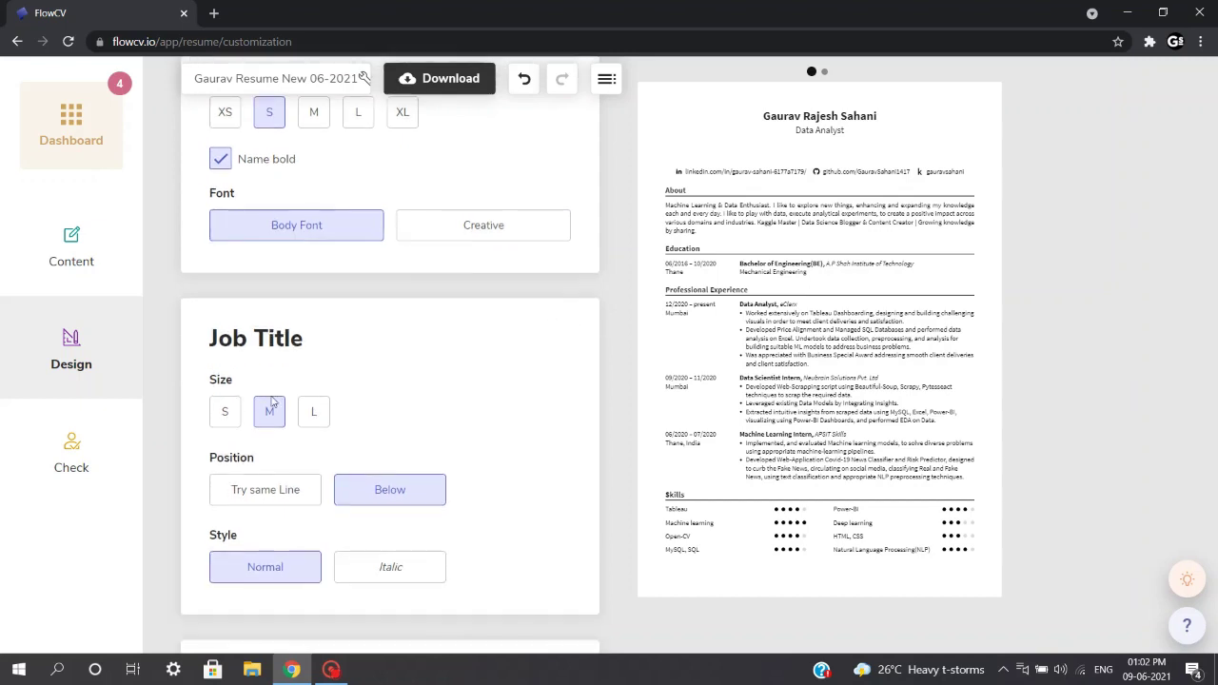
pyautogui.scroll(-5, 503, 419)
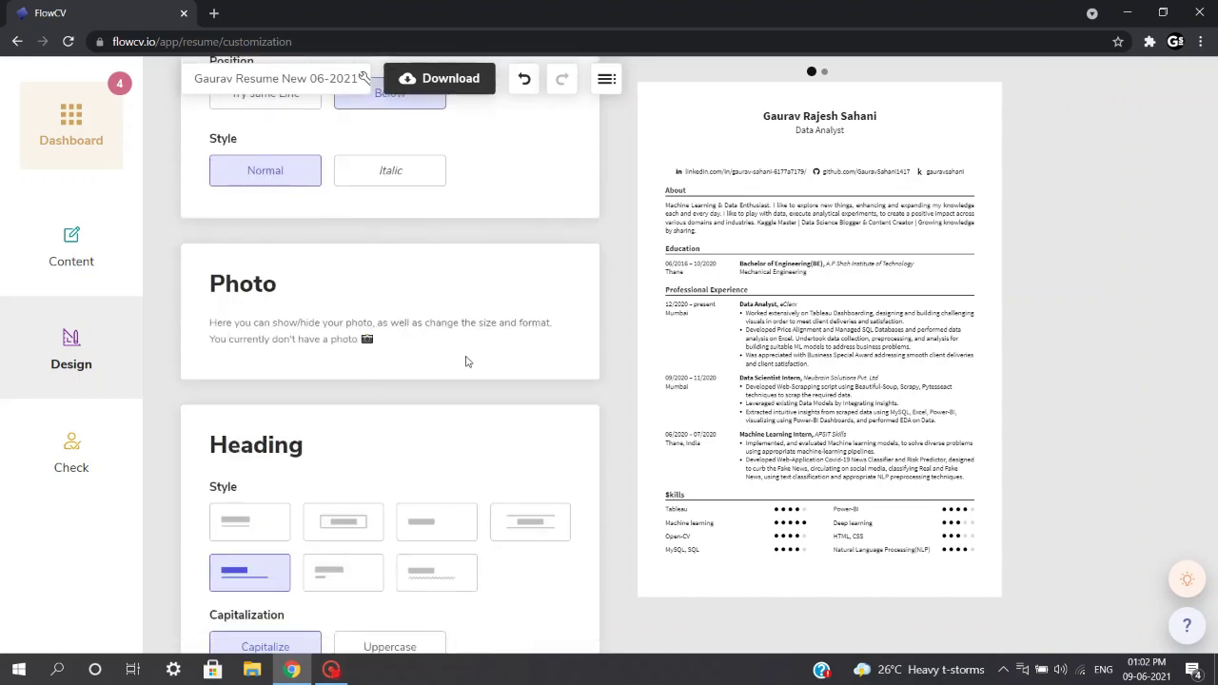
pyautogui.scroll(-2, 466, 362)
pyautogui.click(271, 362)
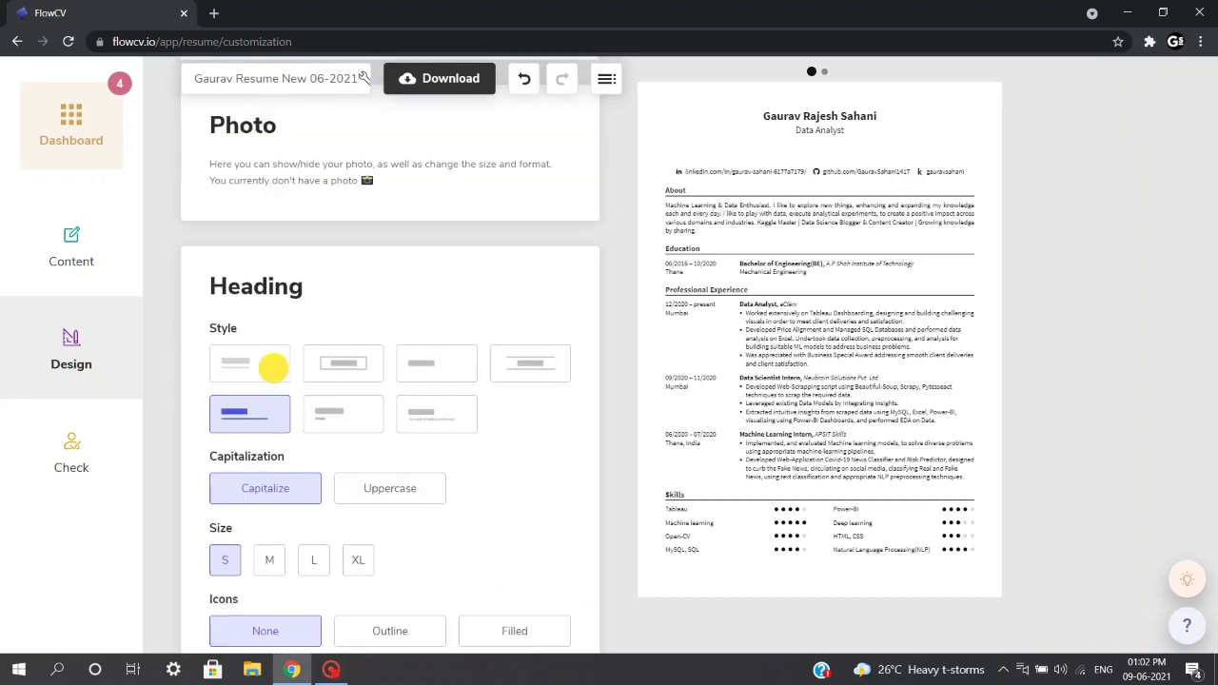
pyautogui.click(337, 376)
pyautogui.click(320, 413)
pyautogui.click(233, 413)
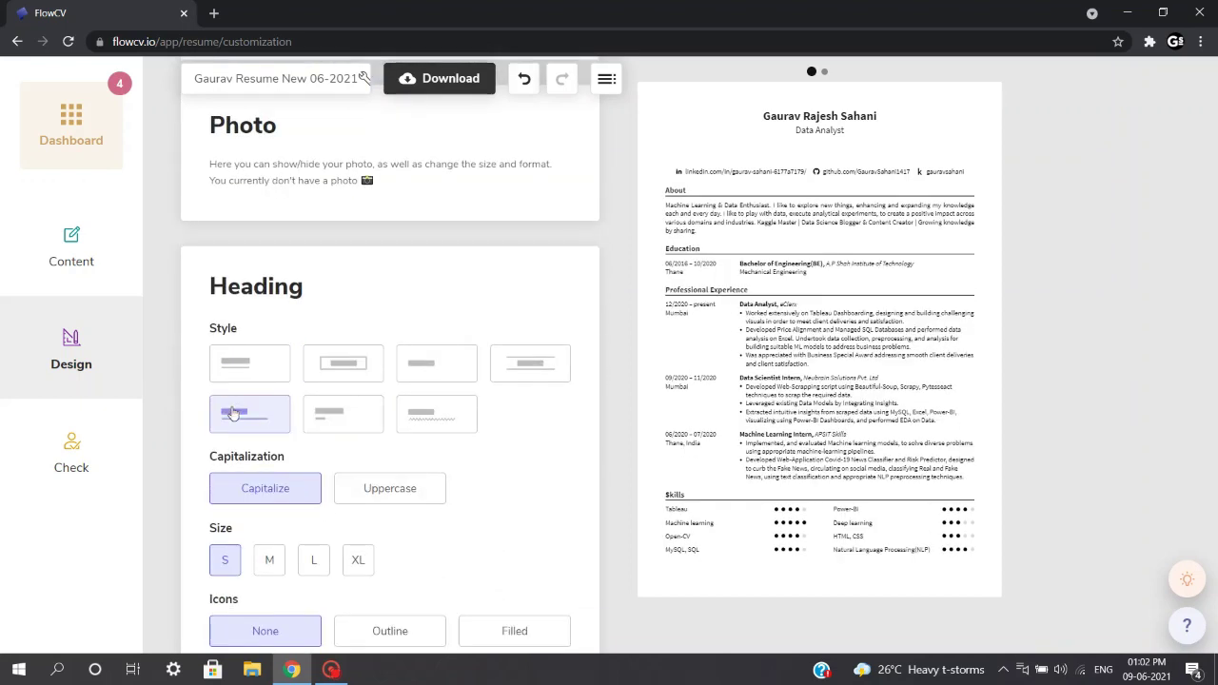
pyautogui.scroll(-1, 381, 400)
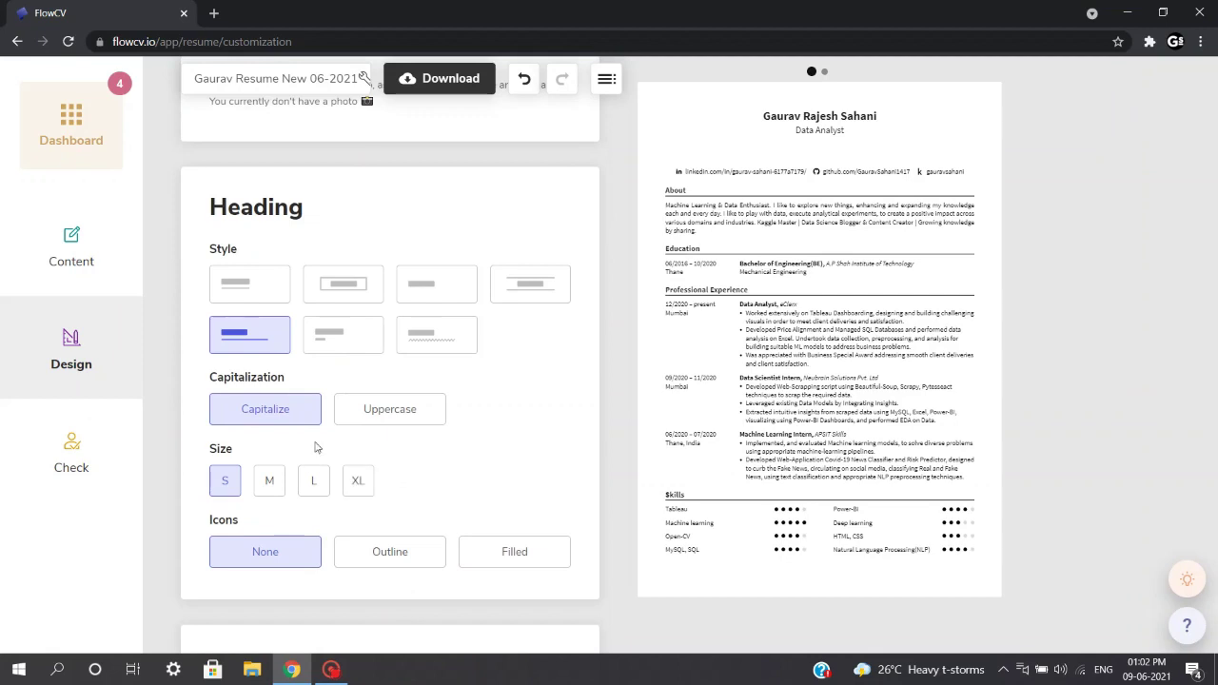
pyautogui.scroll(-4, 444, 449)
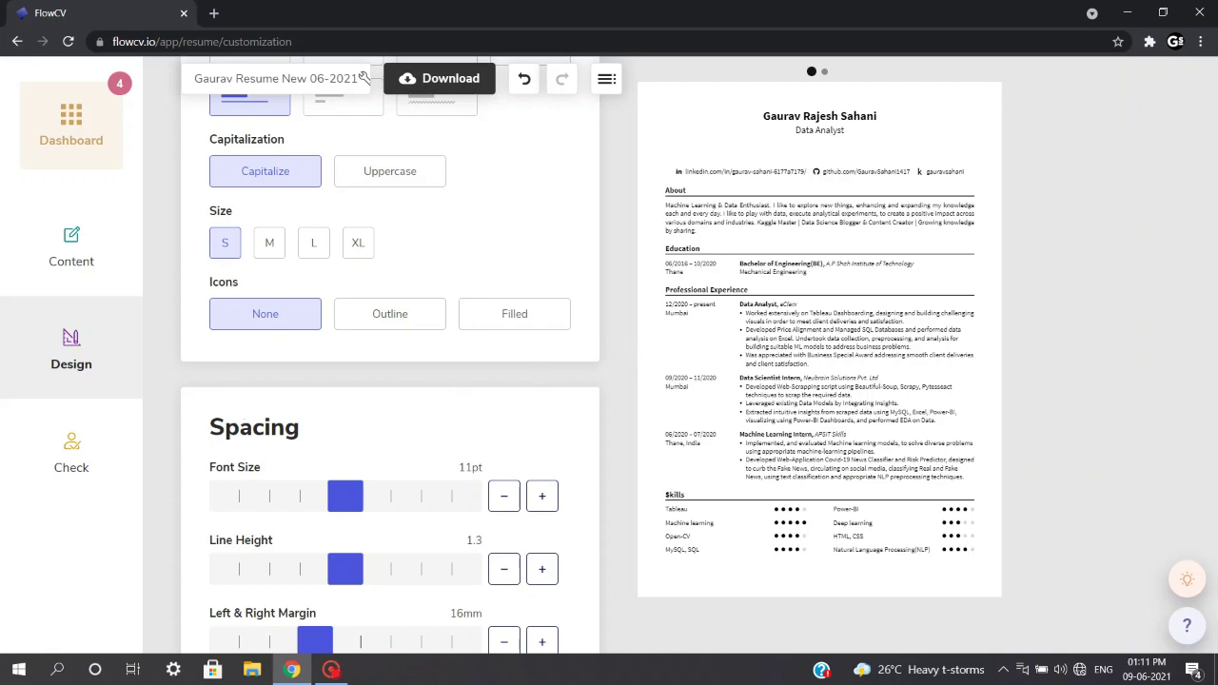
pyautogui.scroll(-2, 273, 461)
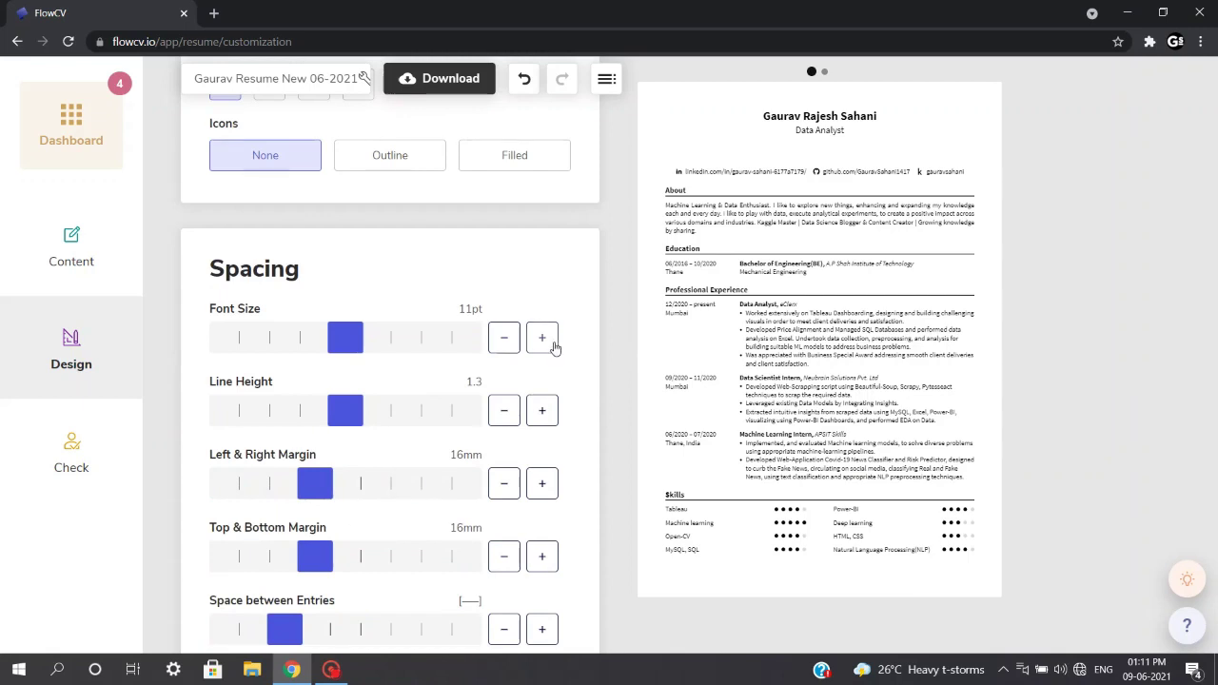
pyautogui.scroll(-5, 590, 352)
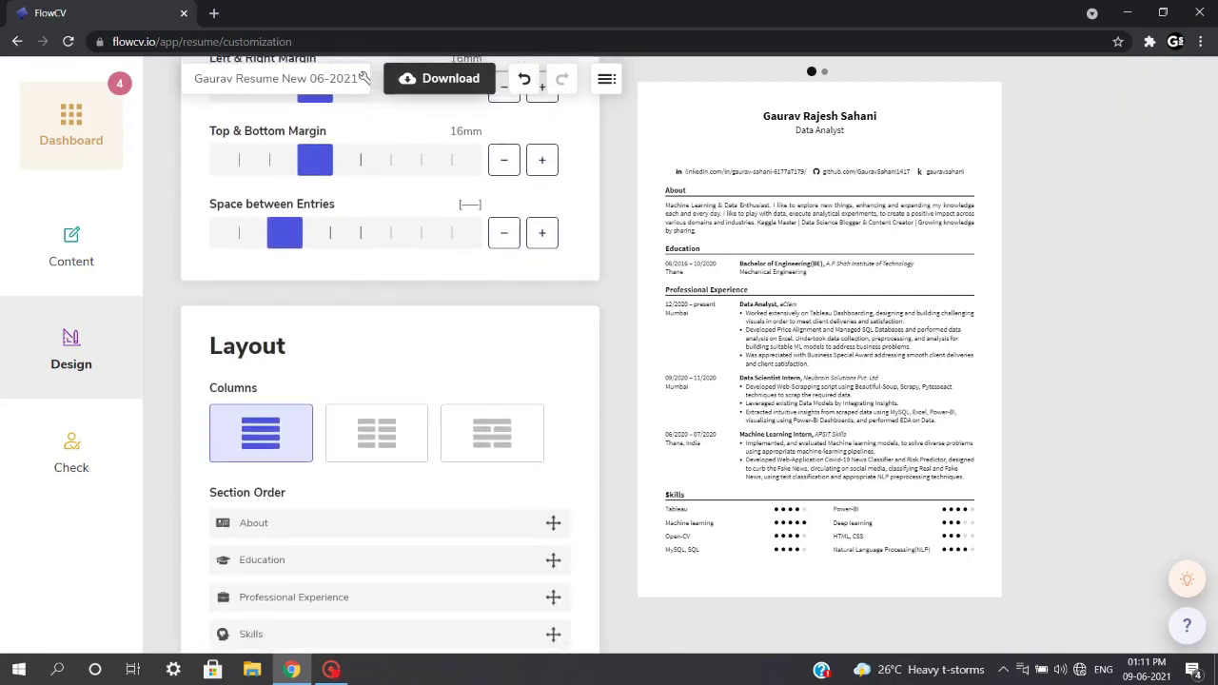
pyautogui.scroll(-1, 230, 408)
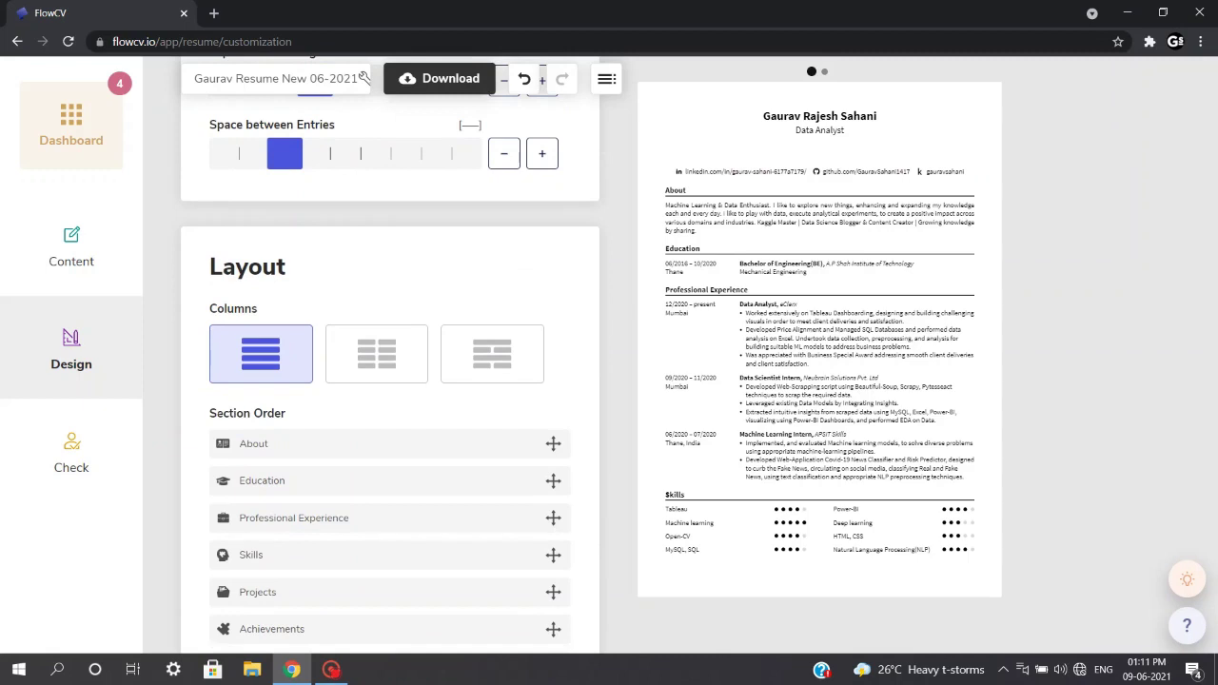
pyautogui.scroll(-1, 420, 404)
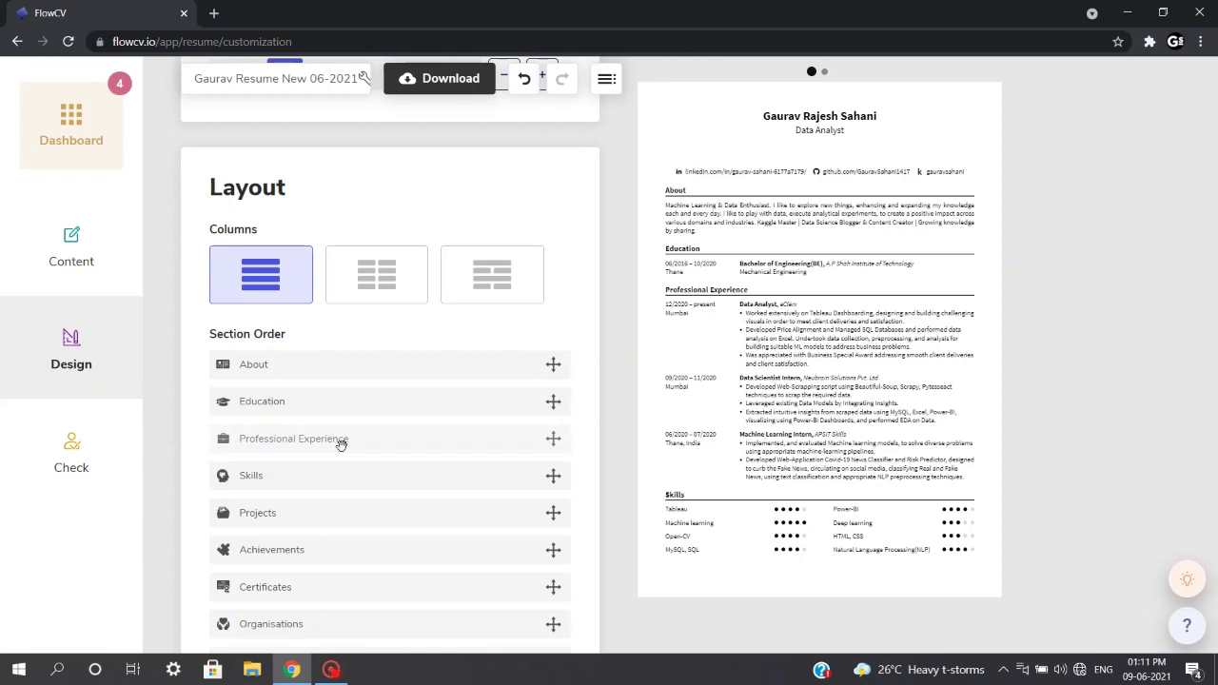
pyautogui.moveTo(341, 444); pyautogui.dragTo(328, 439)
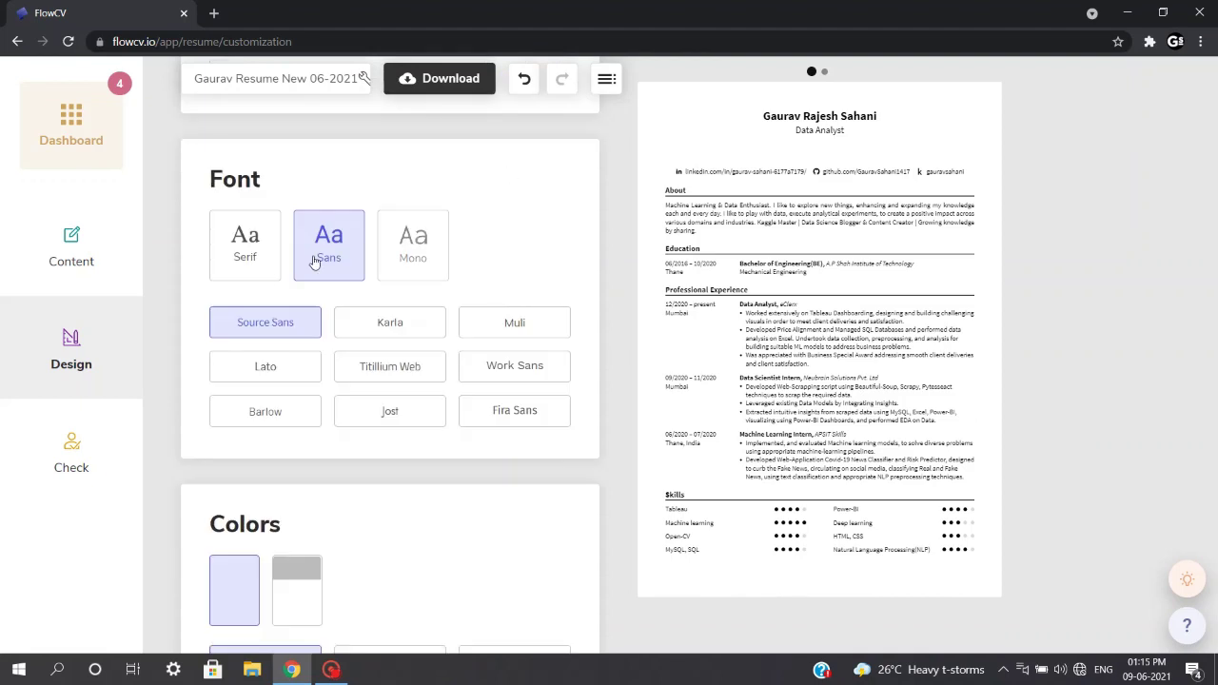
# - Try a red accent colour, then set the resume's accent colour to blue
pyautogui.scroll(-3, 562, 196)
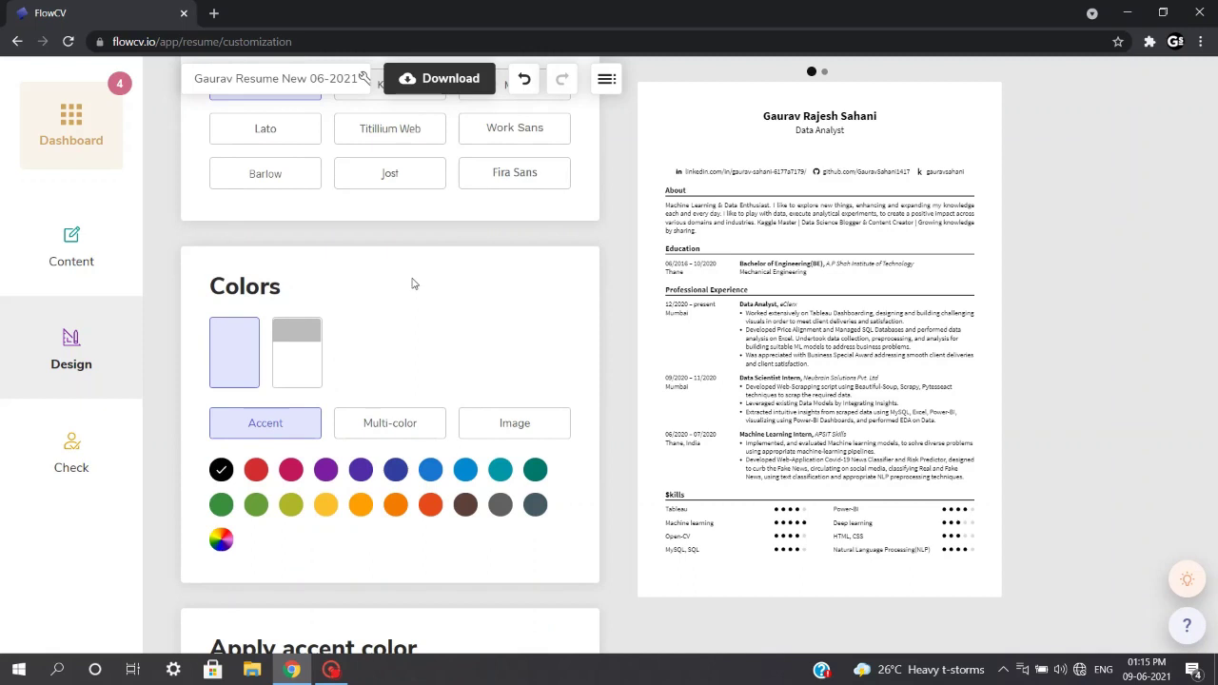
pyautogui.click(256, 469)
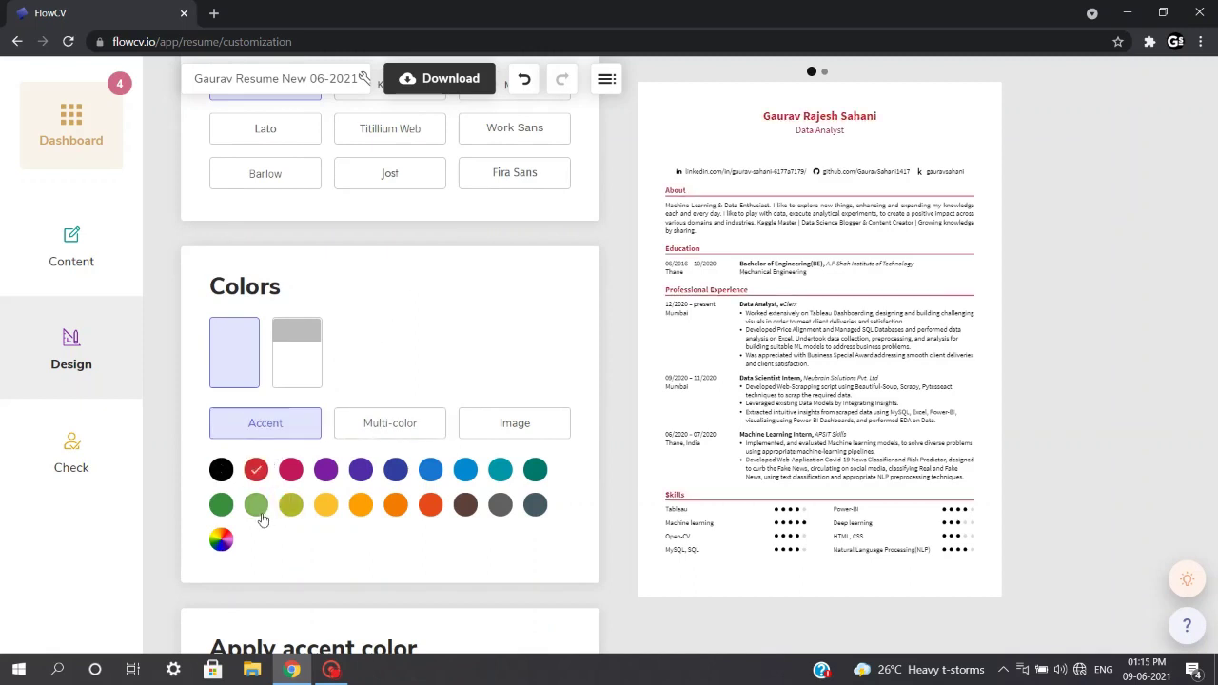
pyautogui.click(430, 469)
# - Set the resume's date format to DD/MM/YYYY
pyautogui.scroll(-2, 530, 340)
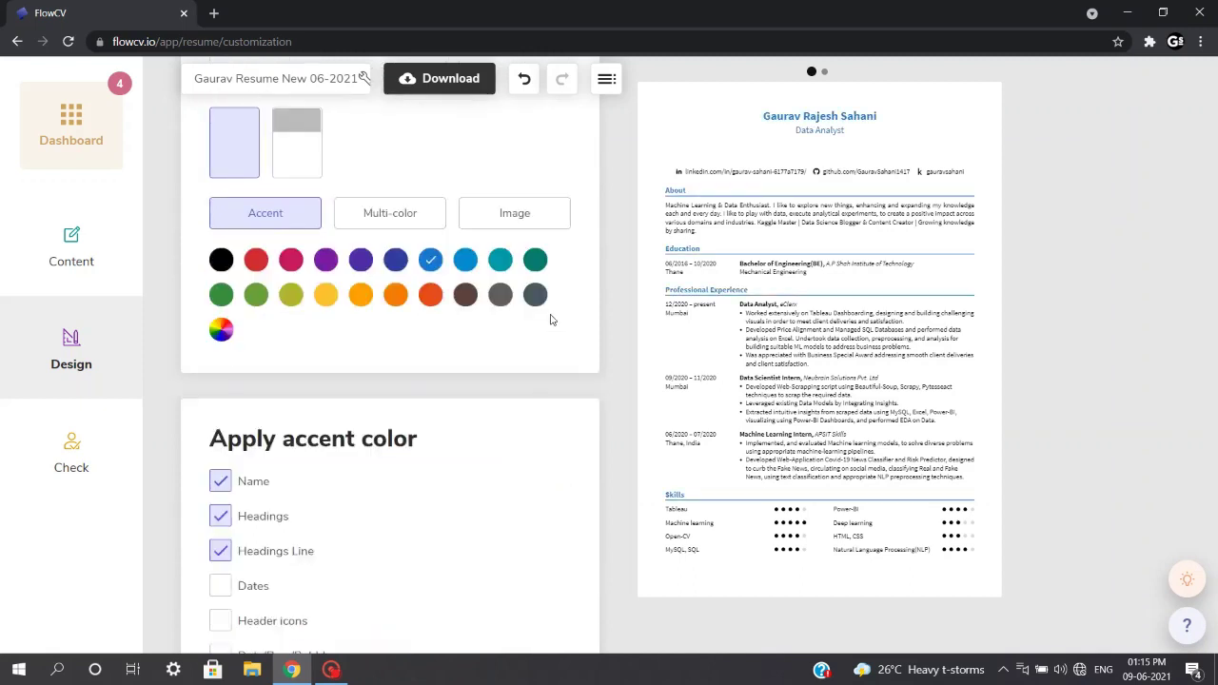
pyautogui.scroll(-5, 550, 320)
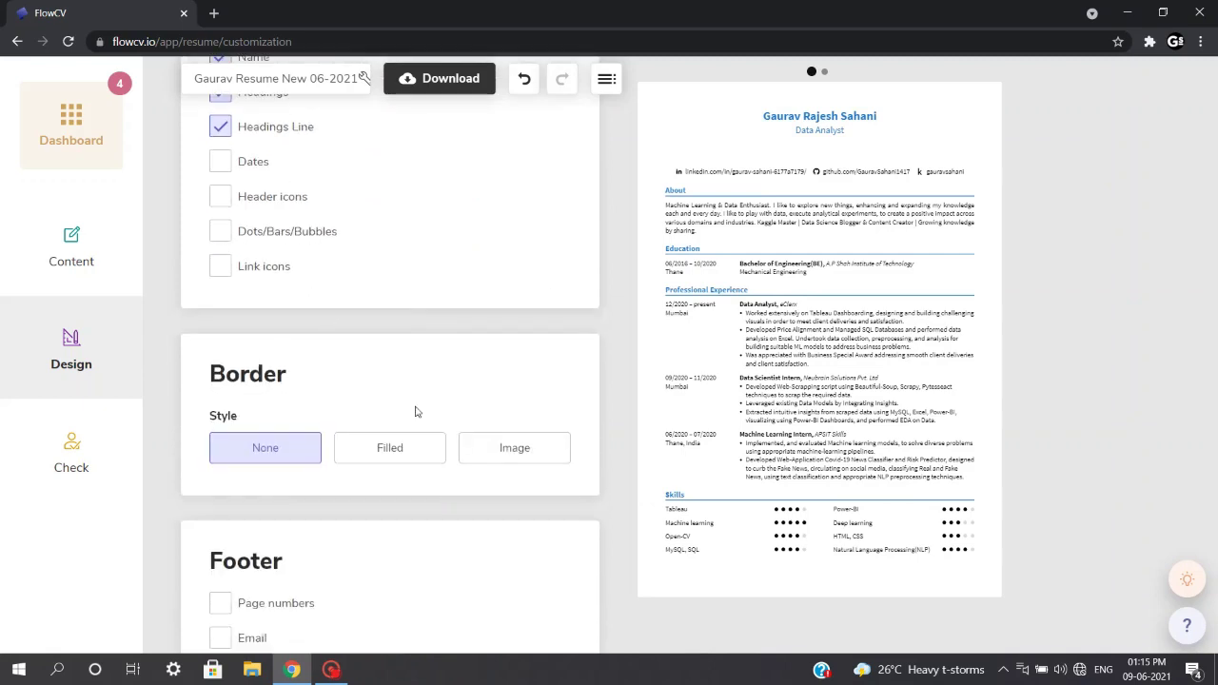
pyautogui.scroll(-5, 414, 411)
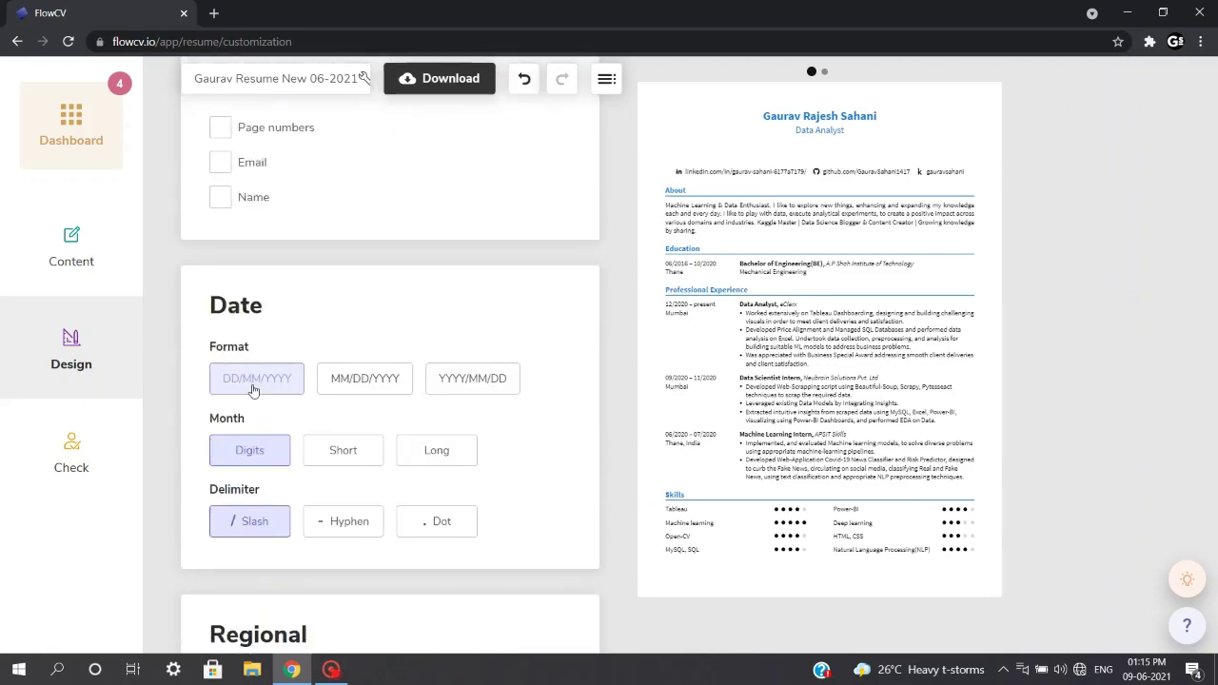
pyautogui.click(253, 390)
# - Go to the Check page to collect feedback via a private share link
pyautogui.scroll(-3, 400, 457)
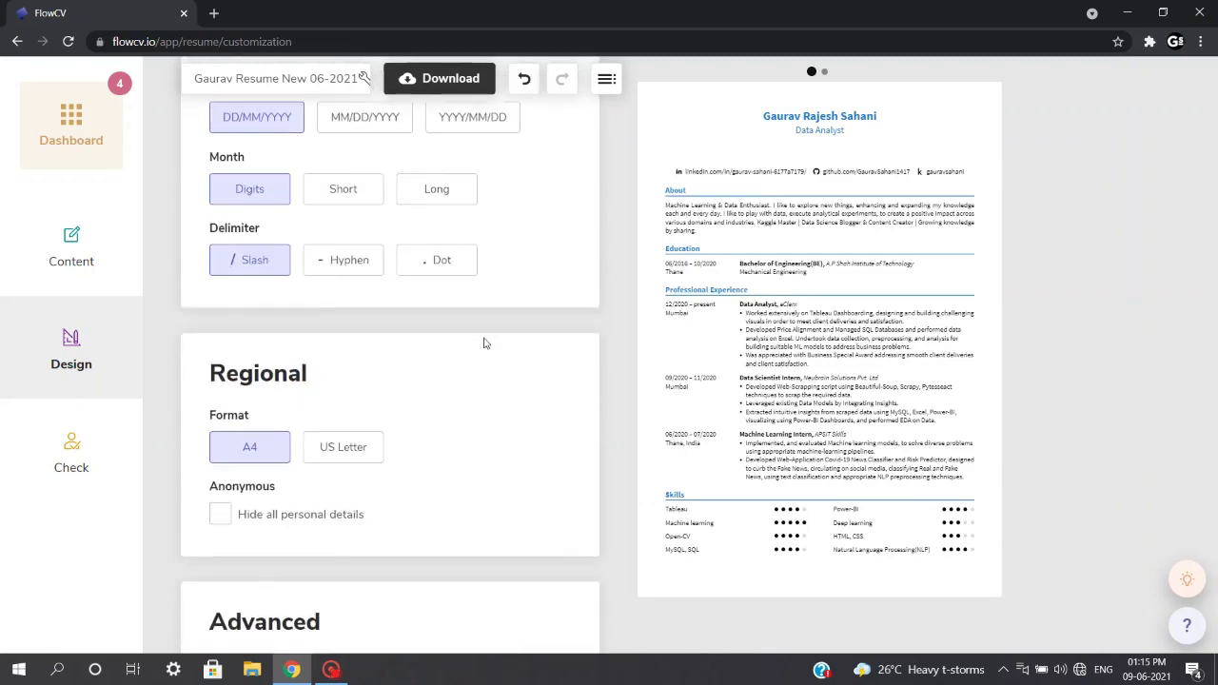
pyautogui.scroll(-5, 394, 479)
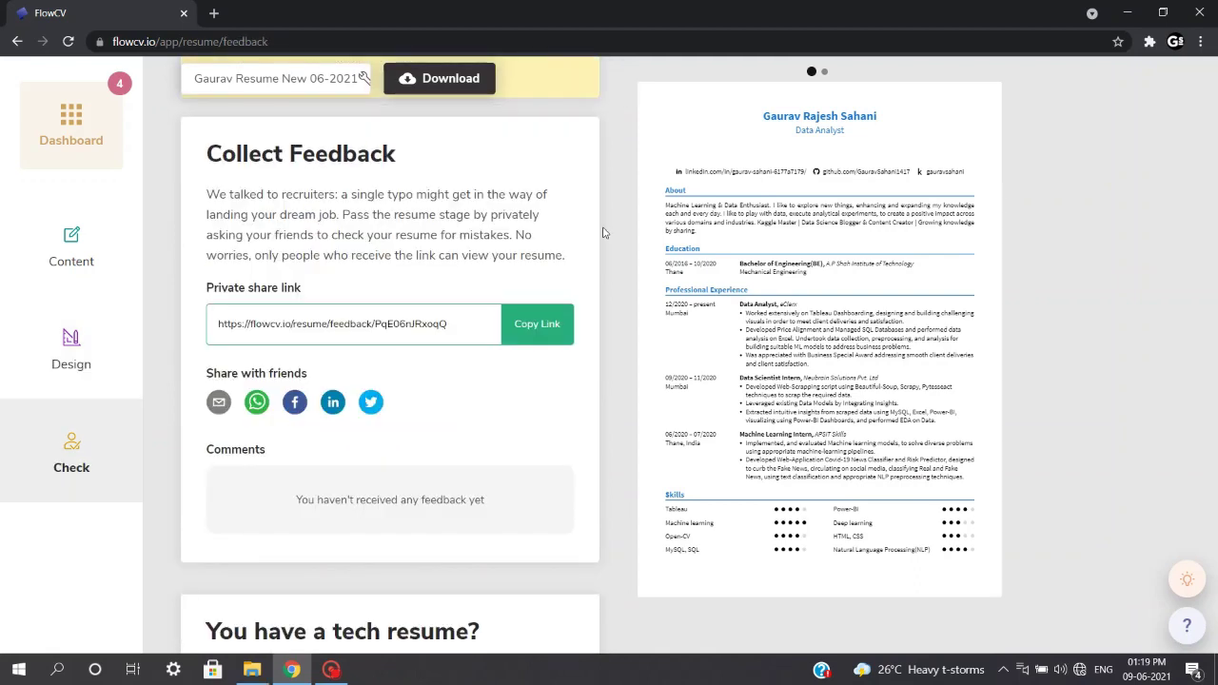
pyautogui.click(69, 462)
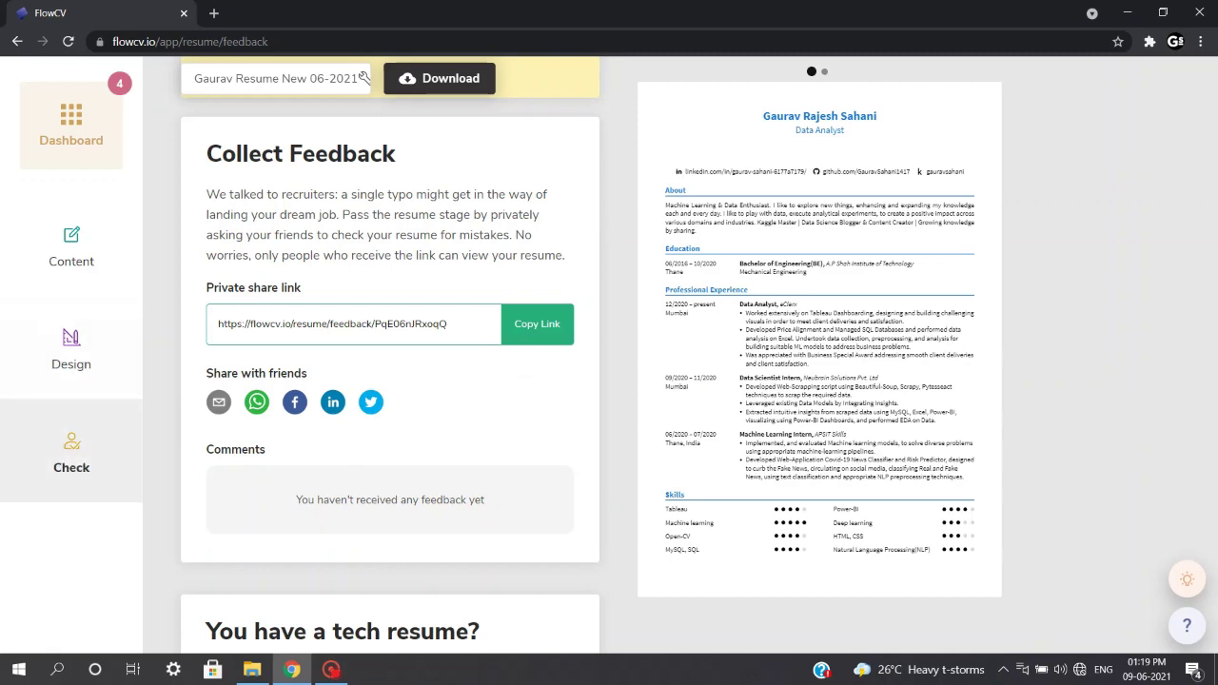